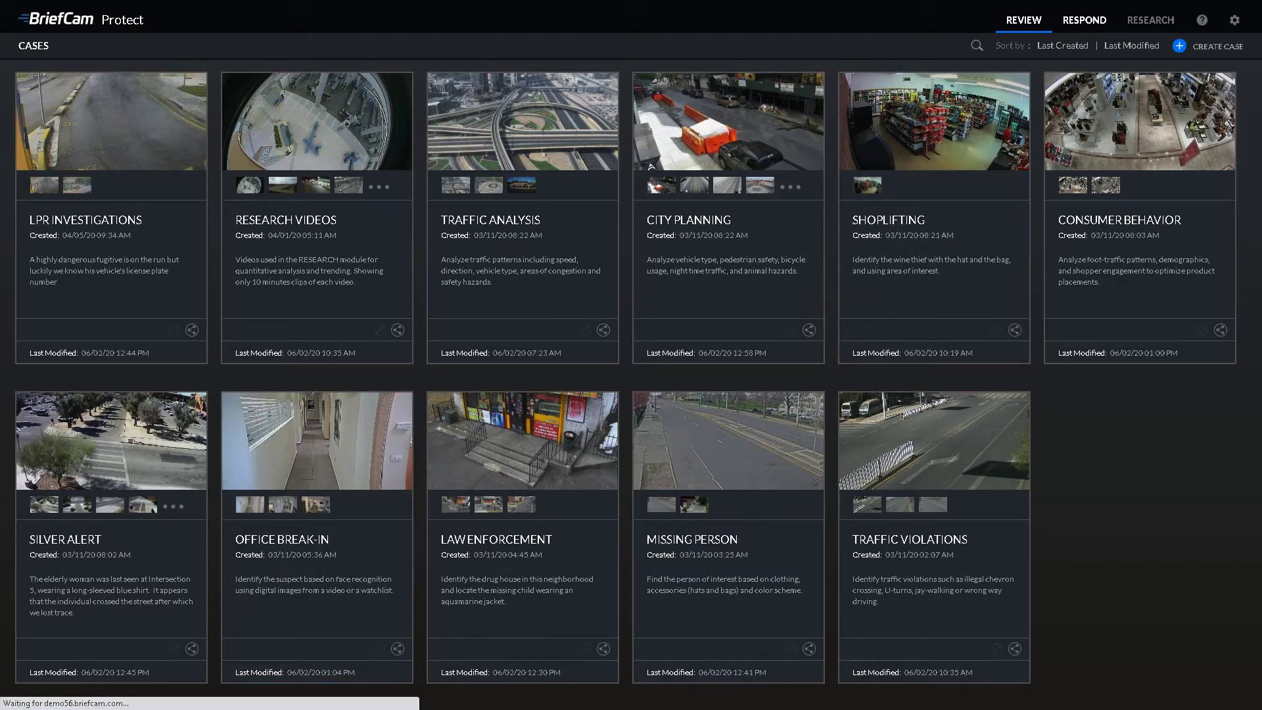
- Switch to the RESPOND area of BriefCam Protect
{"action": "left_click", "coordinate": [1080, 23]}
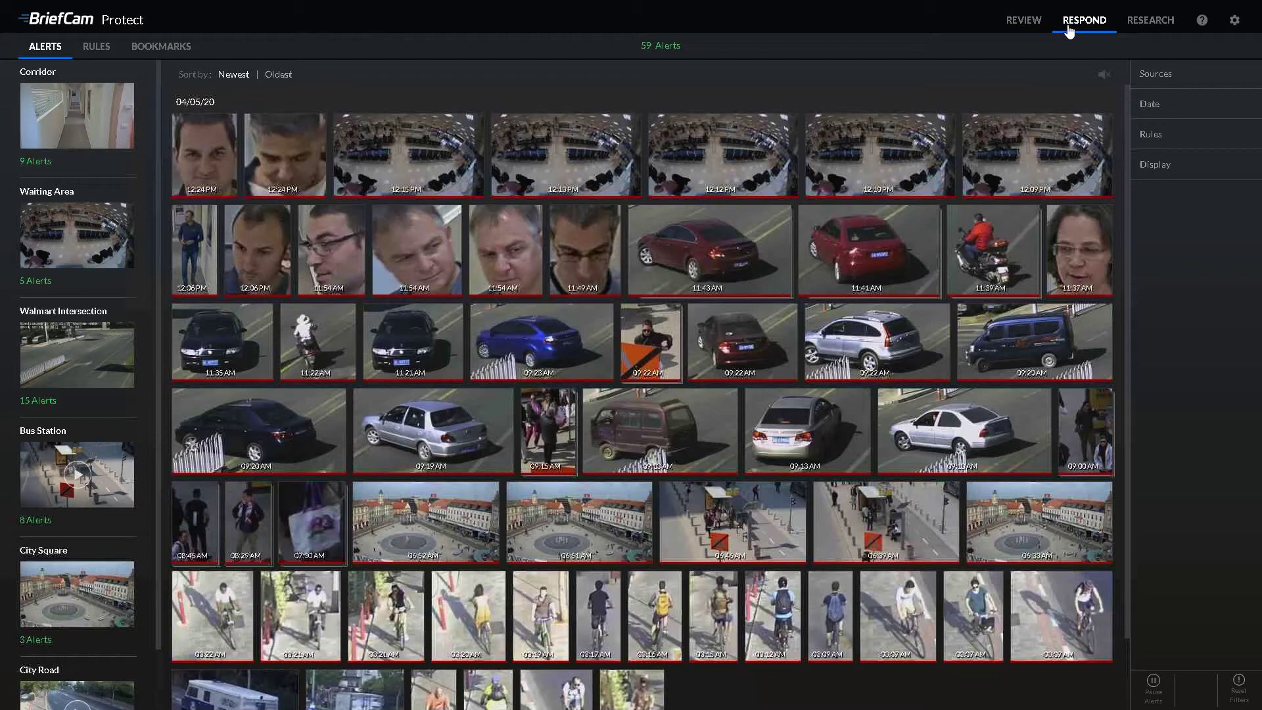
- Show the Rules list and start a new rule with Real-Time Alerts as its type
{"action": "left_click", "coordinate": [92, 47]}
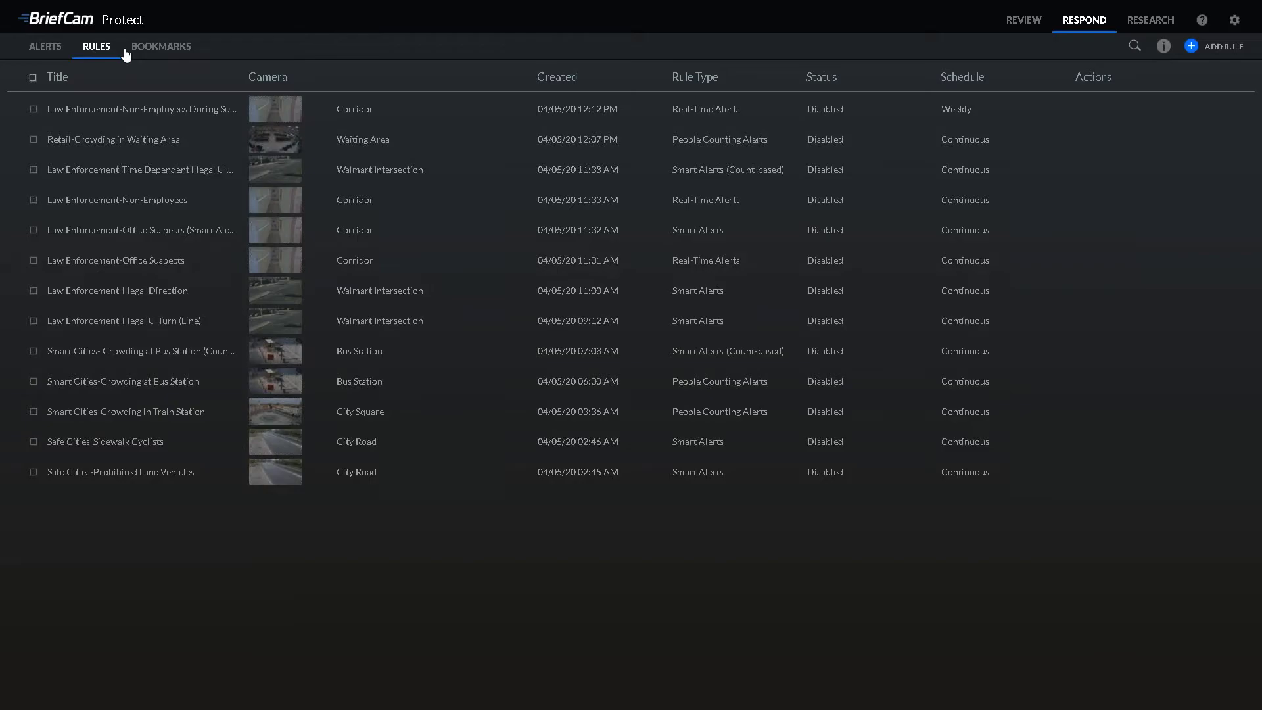
{"action": "left_click", "coordinate": [1191, 46]}
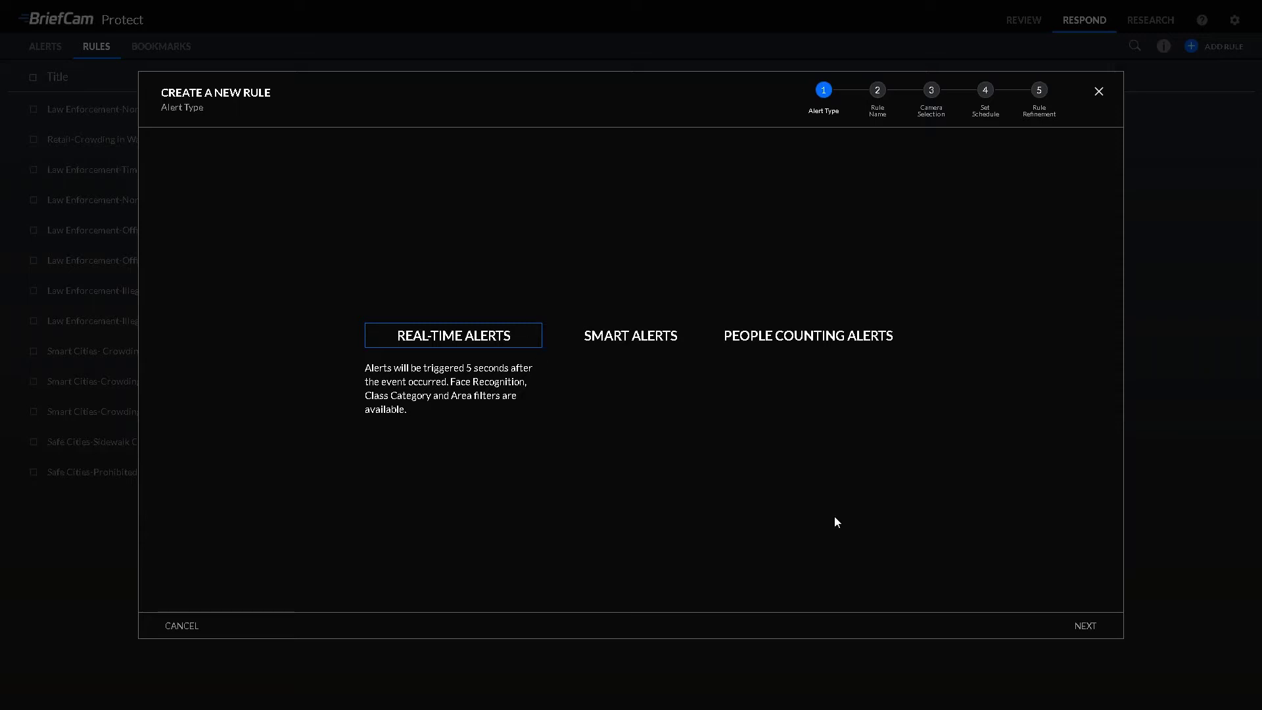
- Title the rule 'Real time', select the Corridor camera, and continue to scheduling
{"action": "left_click", "coordinate": [1085, 628]}
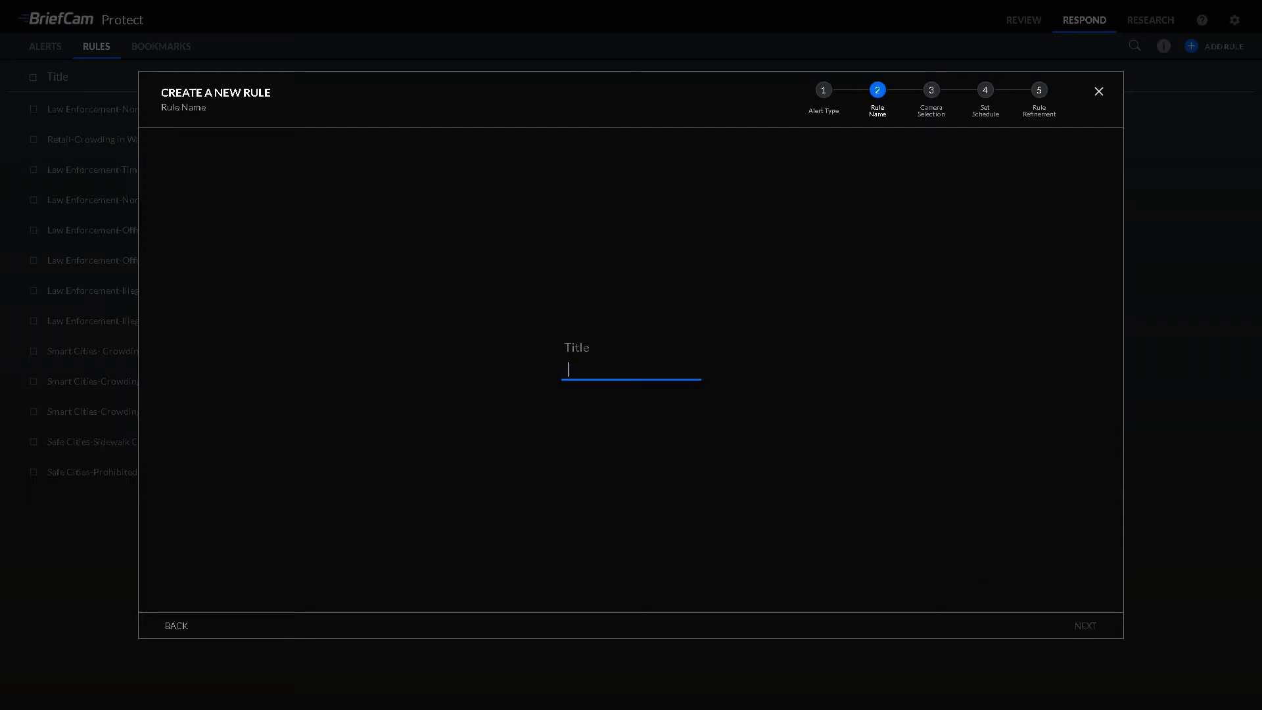
{"action": "type", "text": "Real time"}
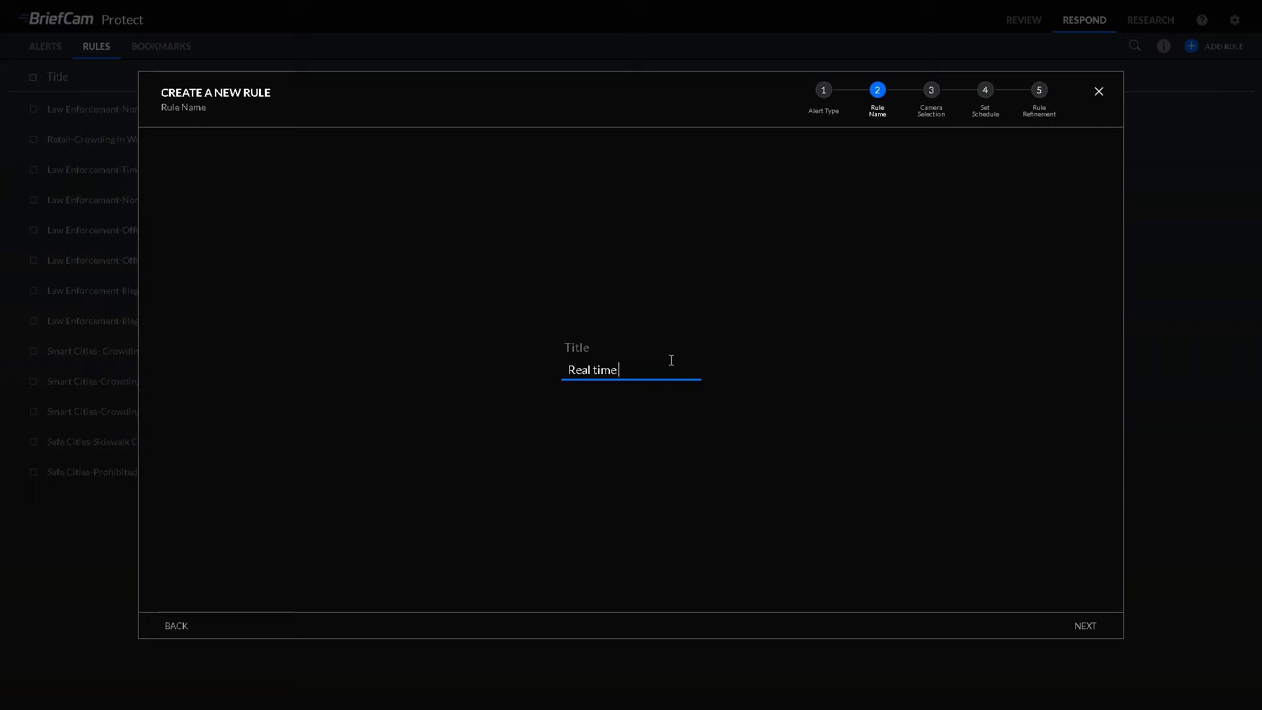
{"action": "left_click", "coordinate": [1086, 628]}
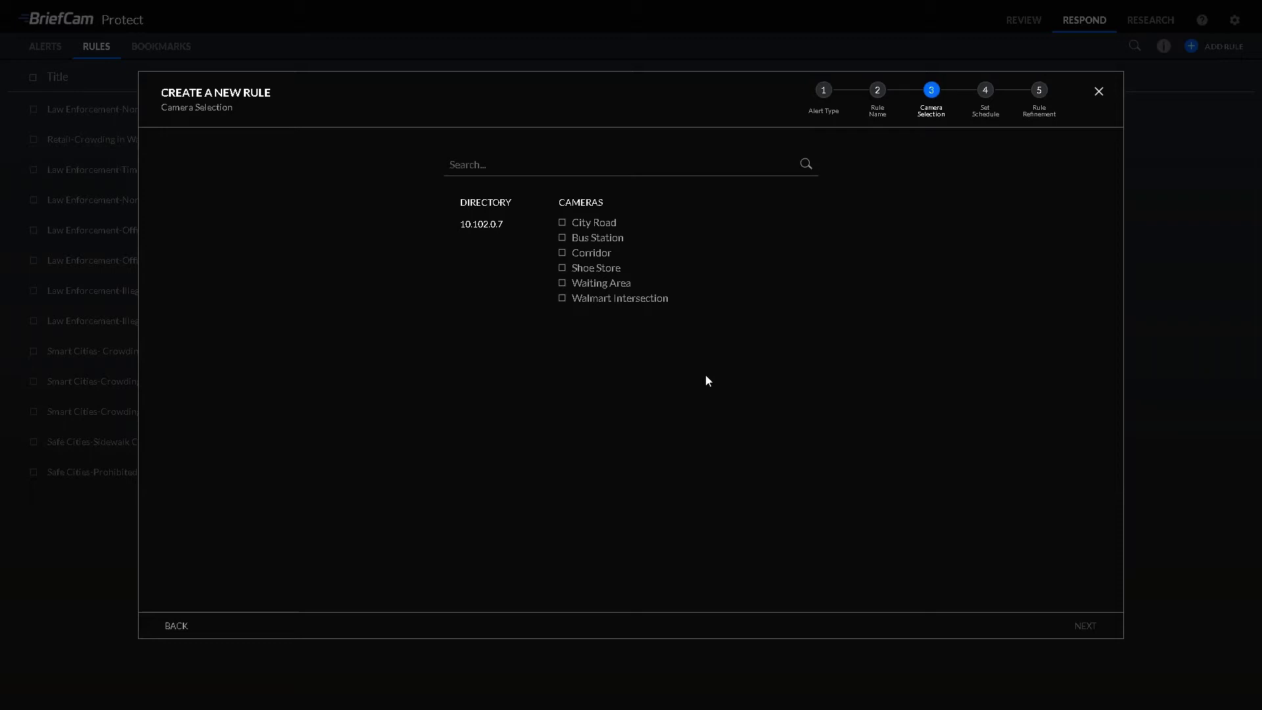
{"action": "left_click", "coordinate": [609, 260]}
{"action": "left_click", "coordinate": [1093, 633]}
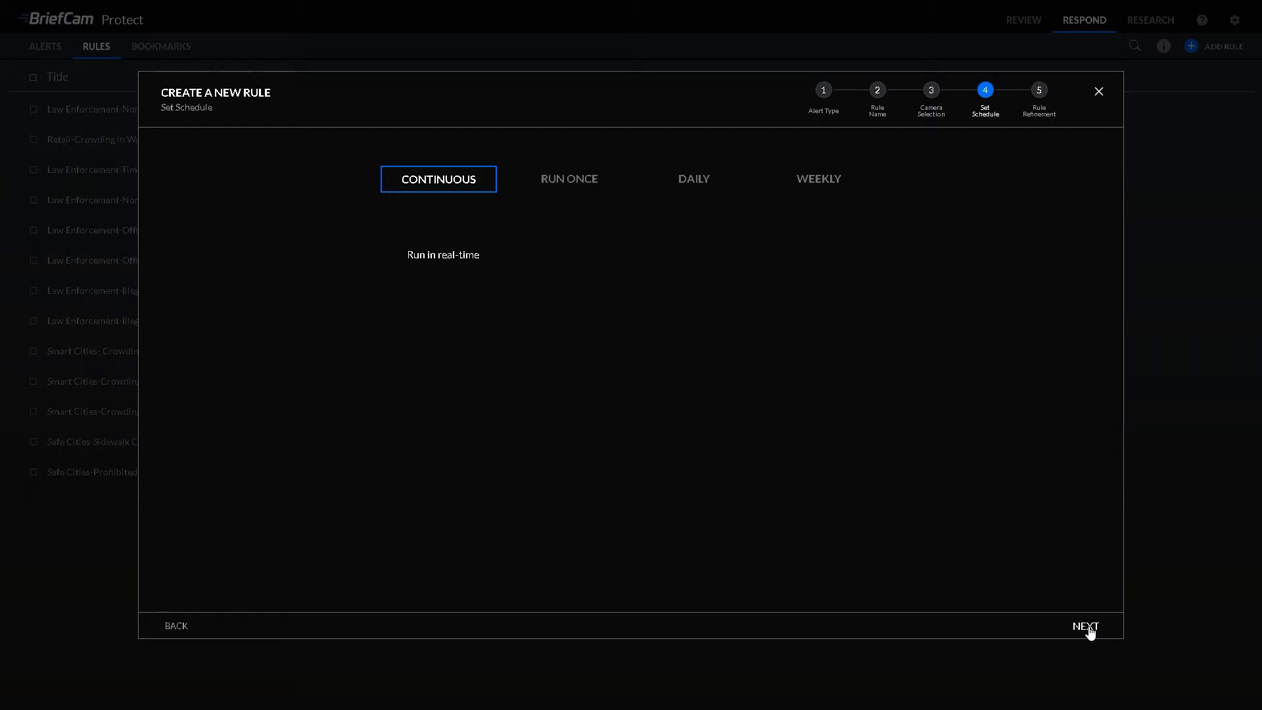
- Compare the Run Once, Daily and Weekly schedules, then keep the rule Continuous
{"action": "left_click", "coordinate": [556, 188]}
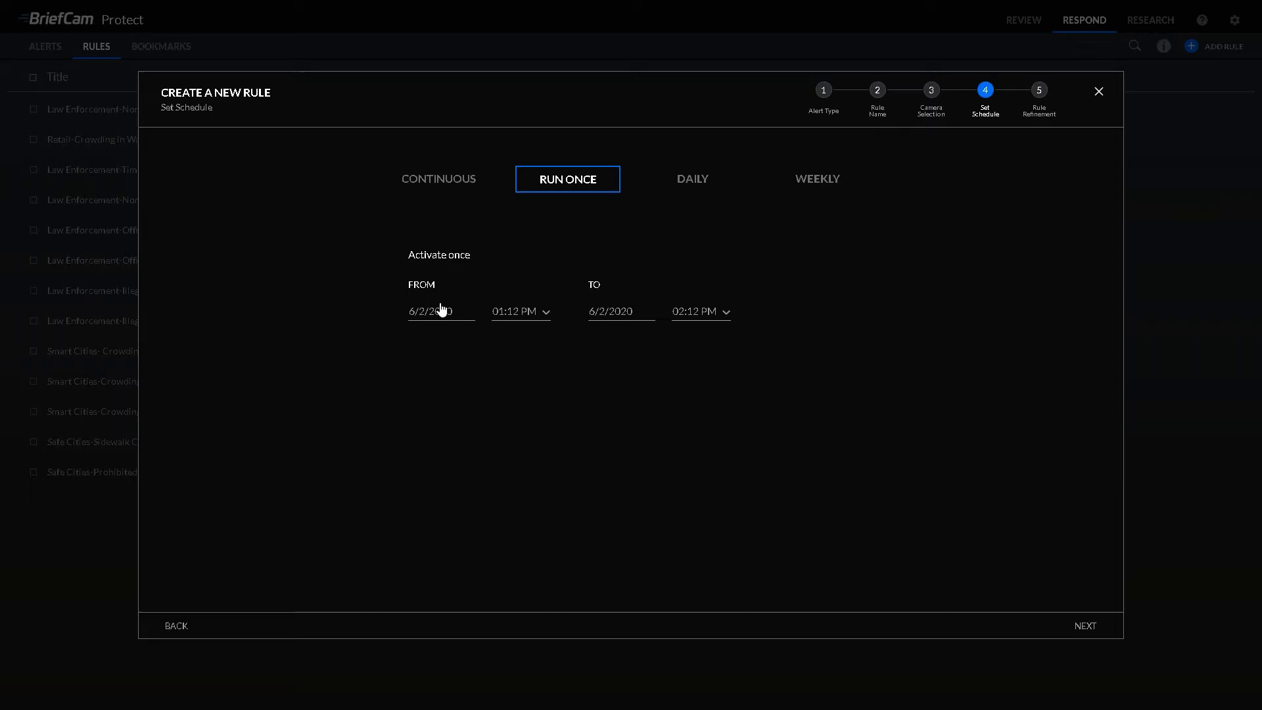
{"action": "left_click", "coordinate": [689, 183]}
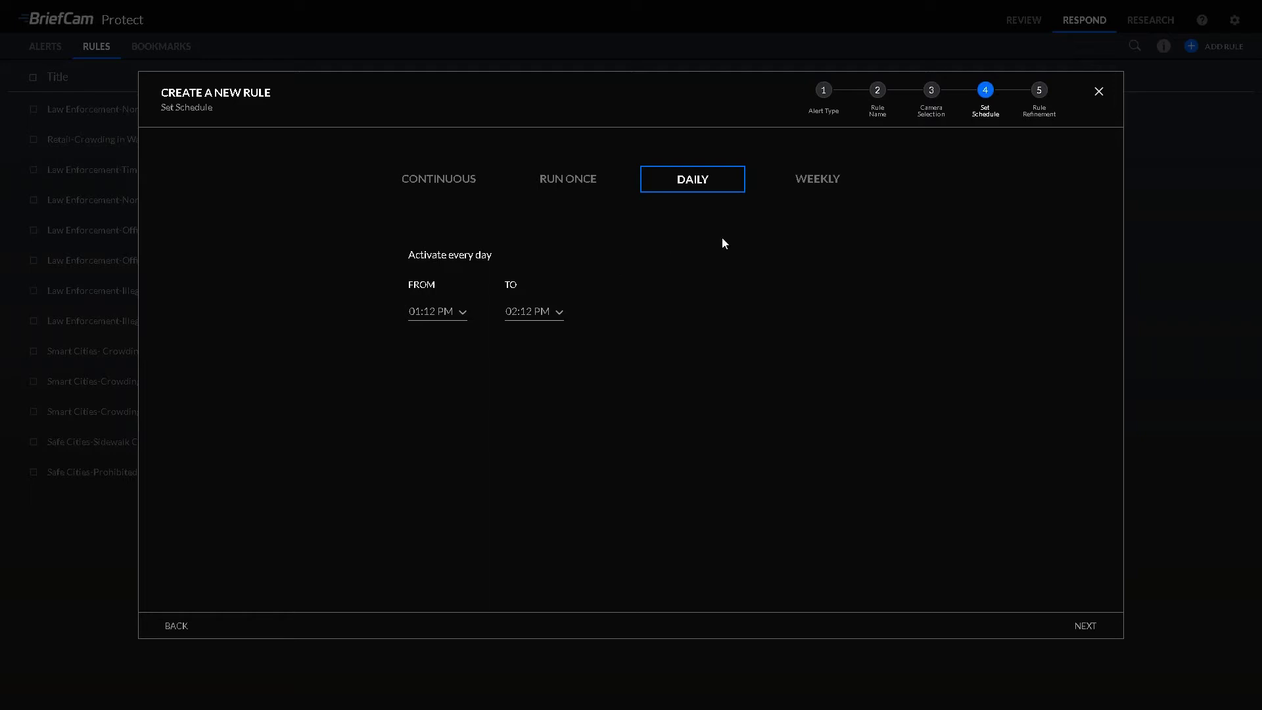
{"action": "left_click", "coordinate": [810, 192]}
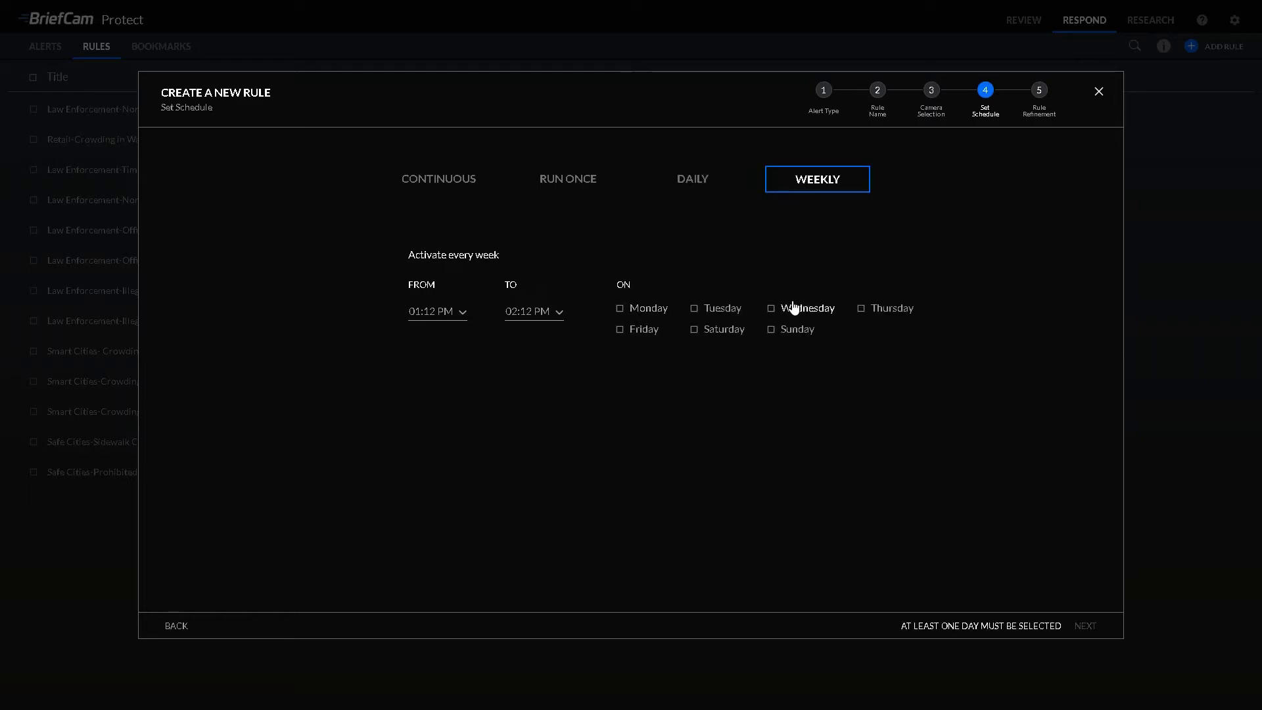
{"action": "left_click", "coordinate": [453, 183]}
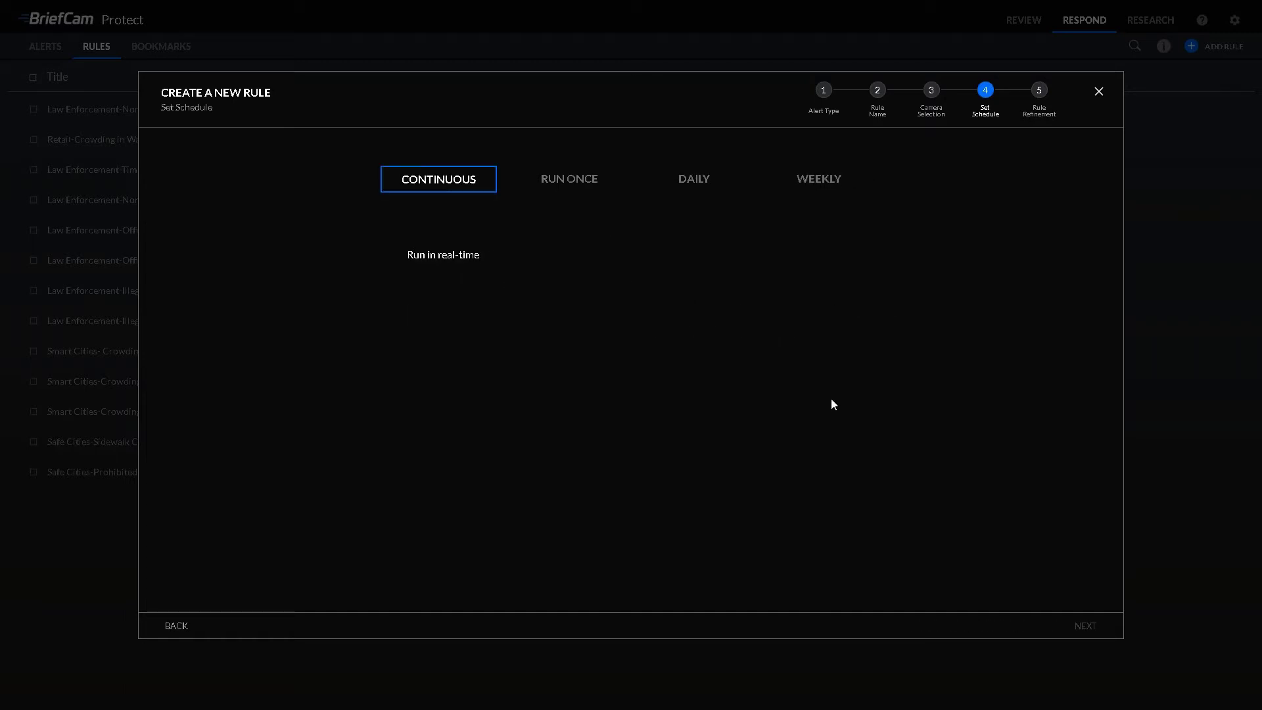
{"action": "left_click", "coordinate": [1086, 626]}
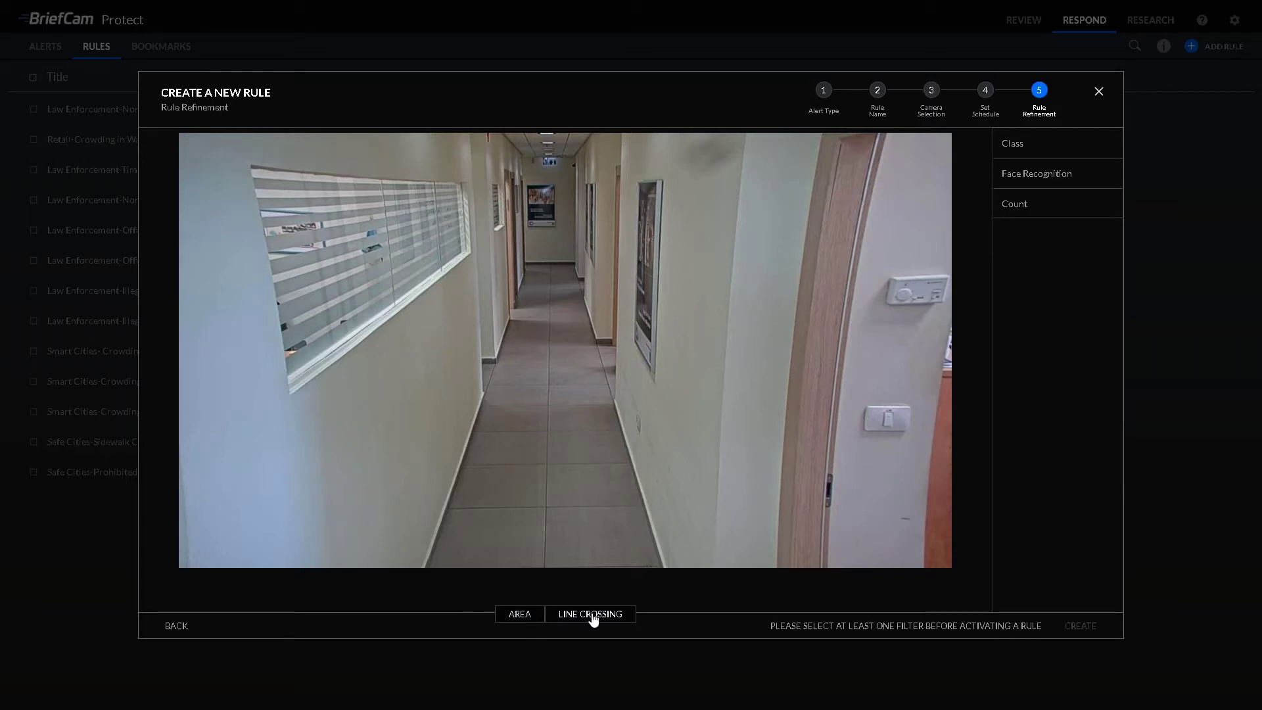
{"action": "left_click", "coordinate": [1014, 146]}
{"action": "left_click", "coordinate": [1026, 177]}
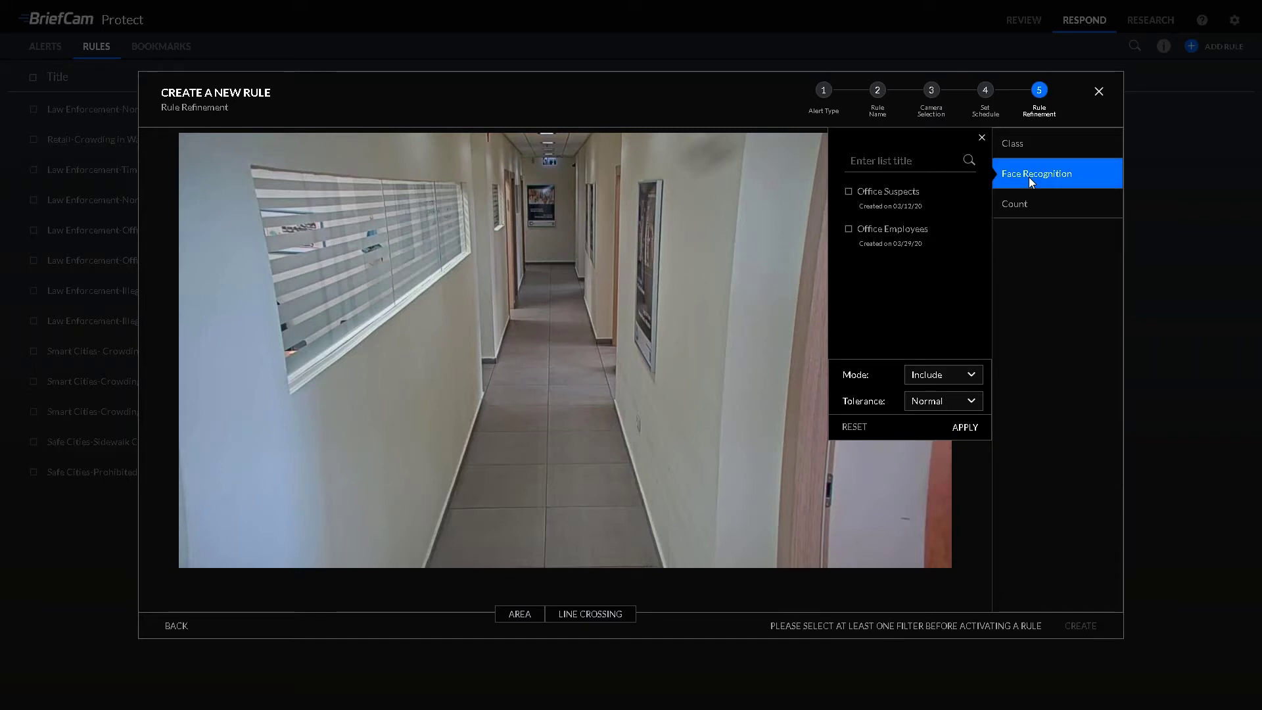
{"action": "left_click", "coordinate": [1033, 201]}
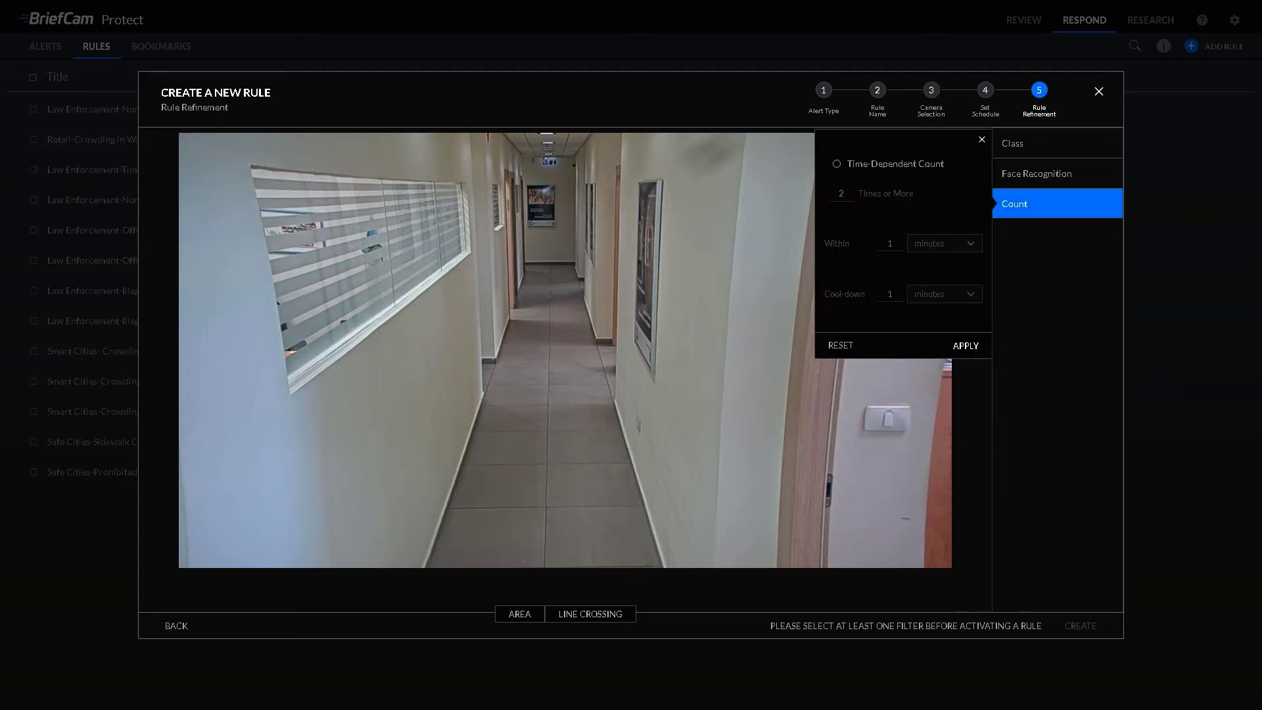
{"action": "left_click", "coordinate": [1010, 260]}
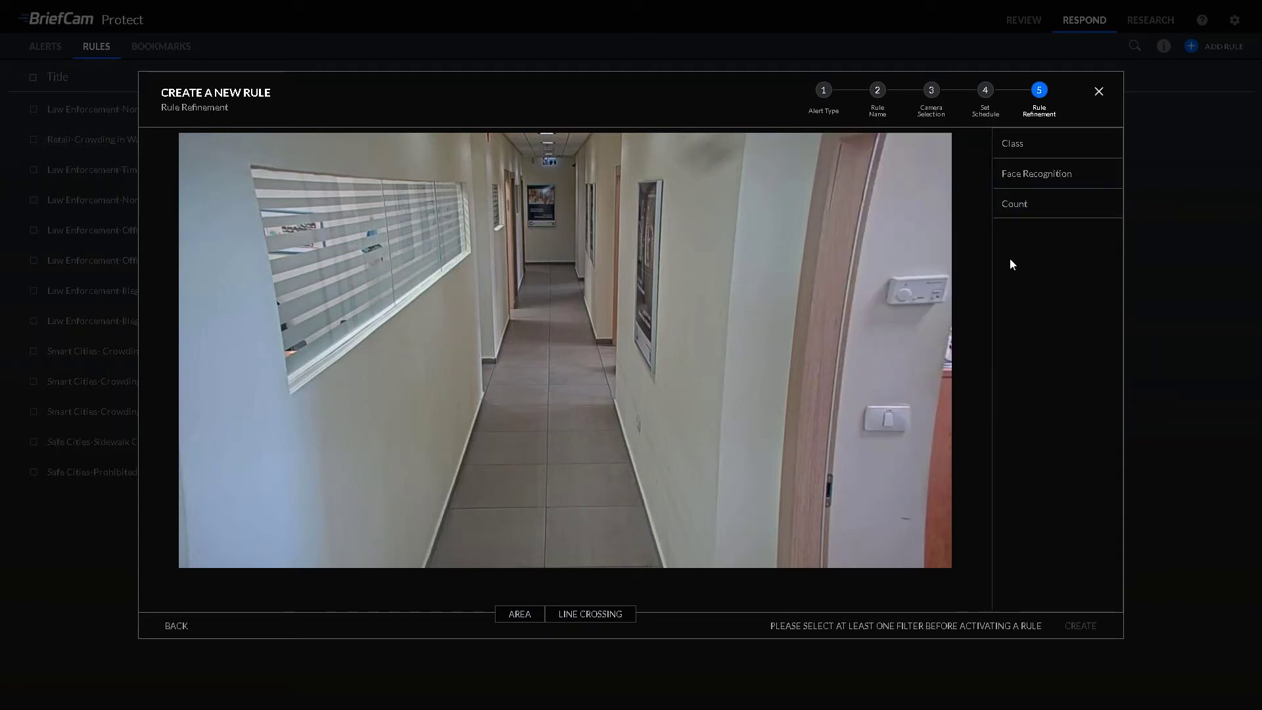
- Draw a line crossing down the corridor and limit face recognition to the Office Suspects watchlist
{"action": "left_click", "coordinate": [609, 615]}
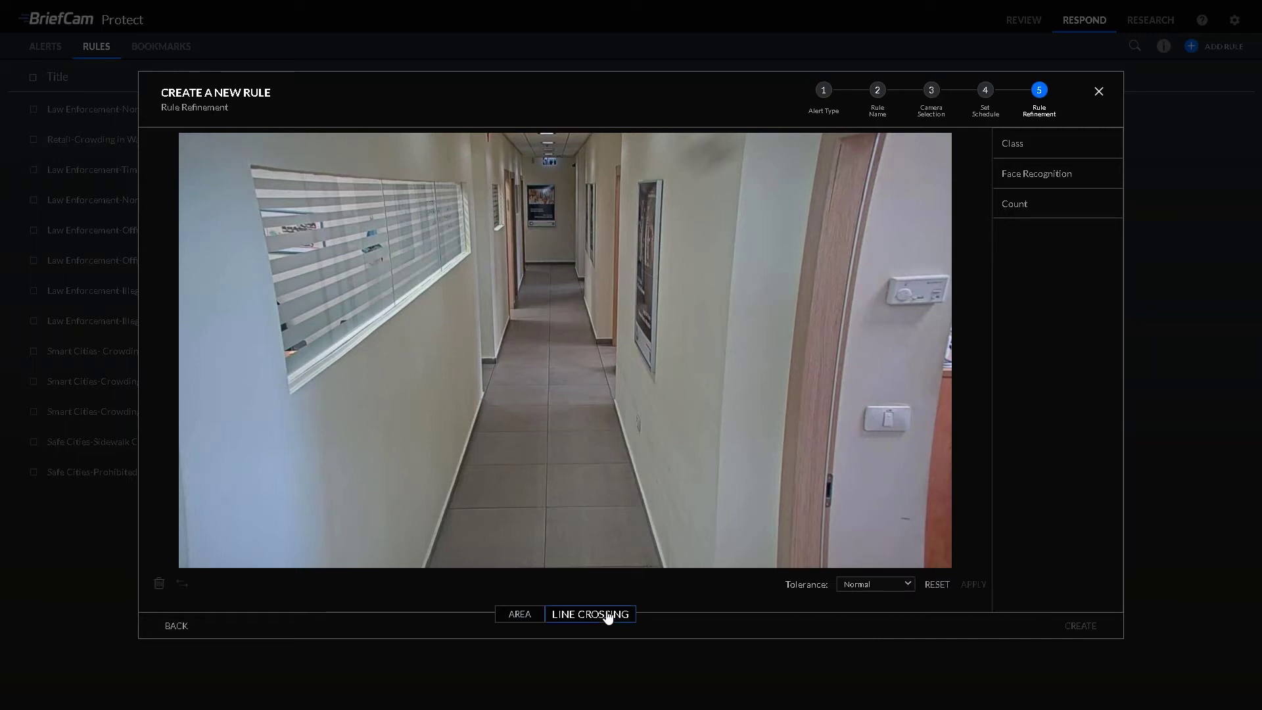
{"action": "left_click", "coordinate": [566, 270]}
{"action": "left_click", "coordinate": [577, 262]}
{"action": "left_click", "coordinate": [530, 266]}
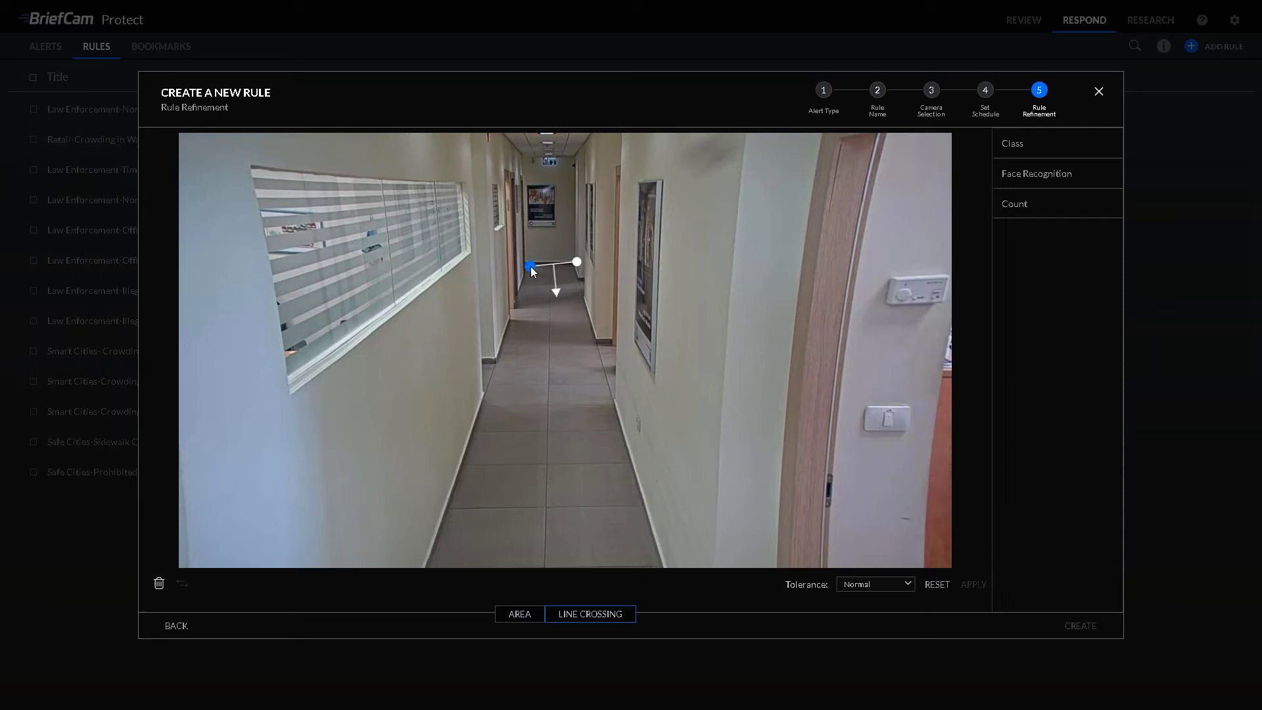
{"action": "left_click", "coordinate": [1037, 174]}
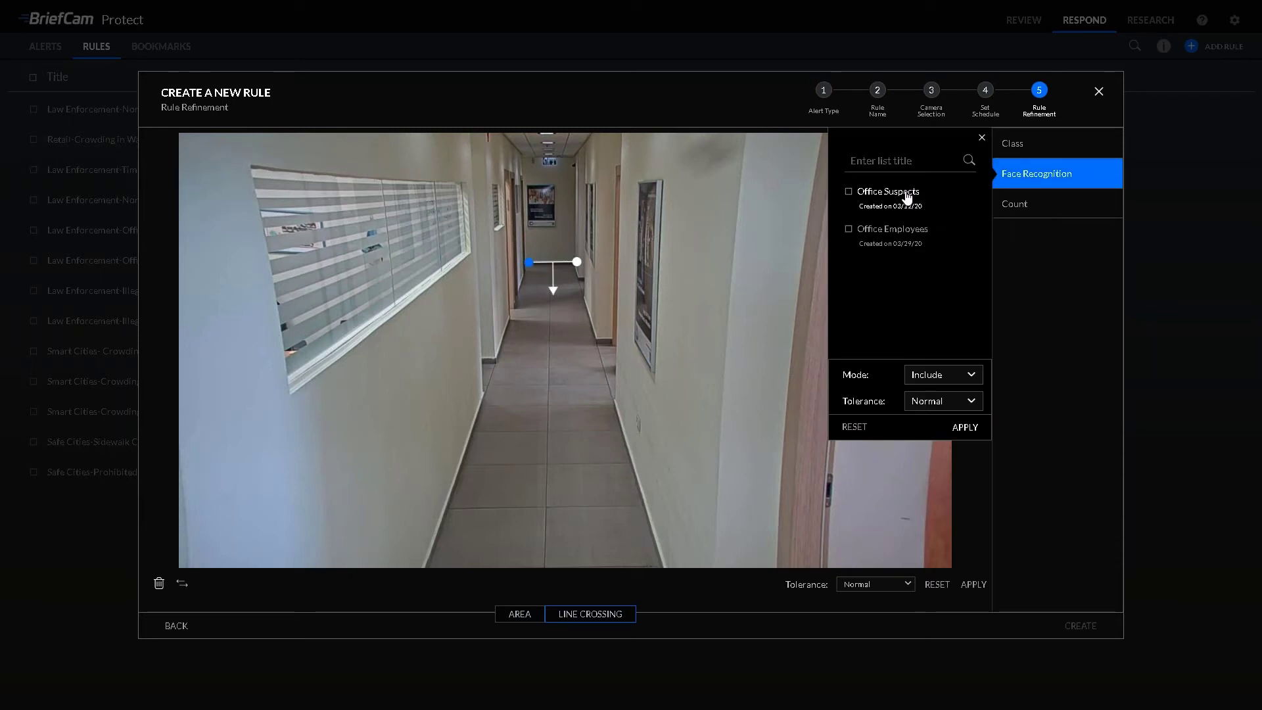
{"action": "left_click", "coordinate": [907, 197]}
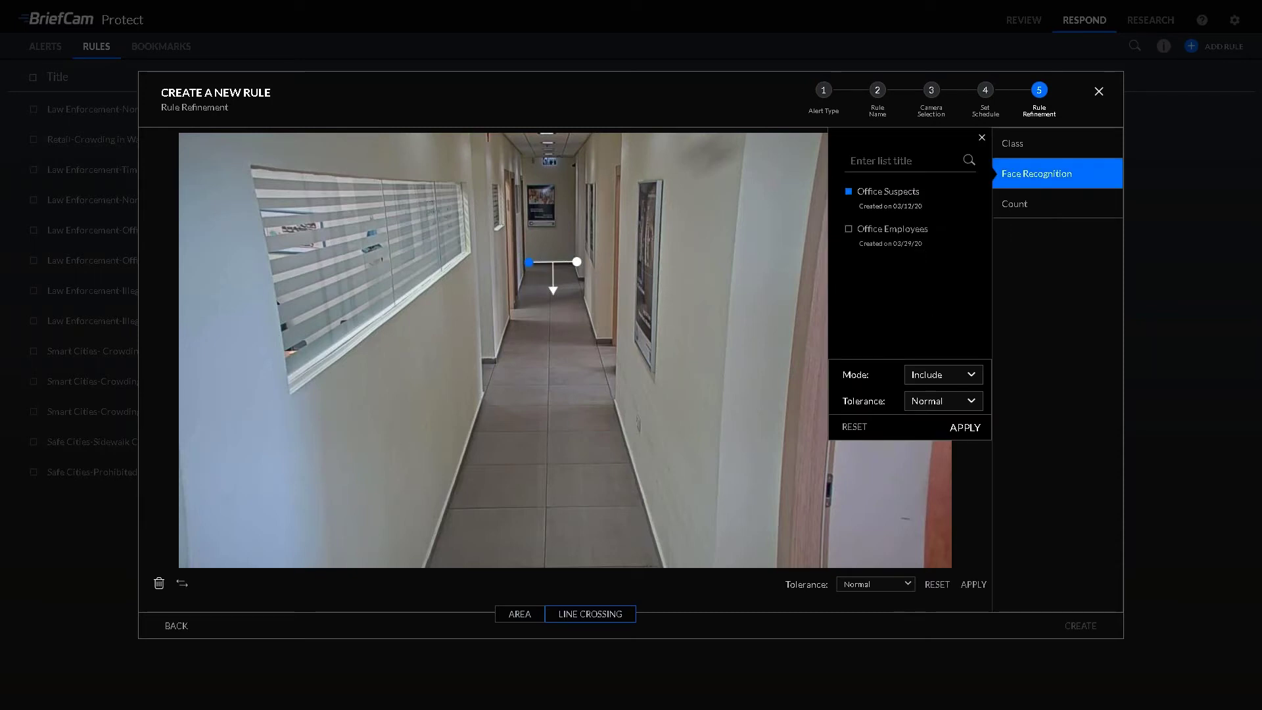
{"action": "left_click", "coordinate": [964, 427]}
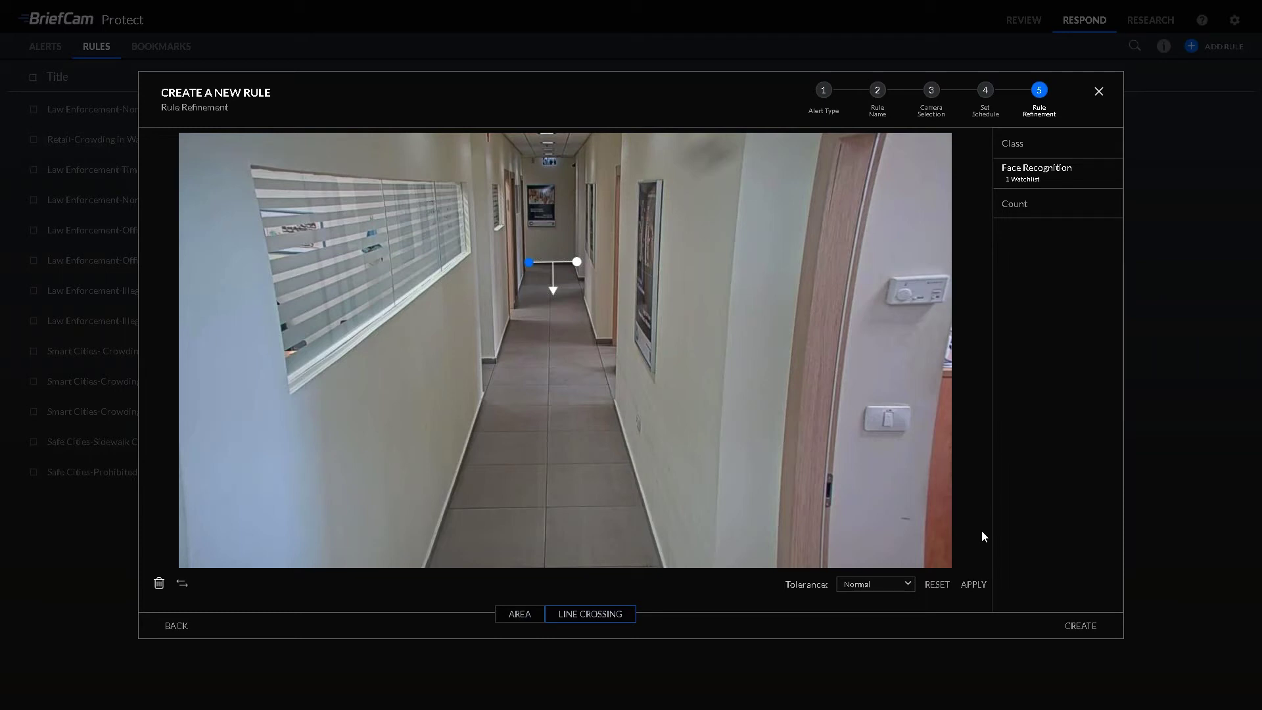
{"action": "left_click", "coordinate": [974, 585]}
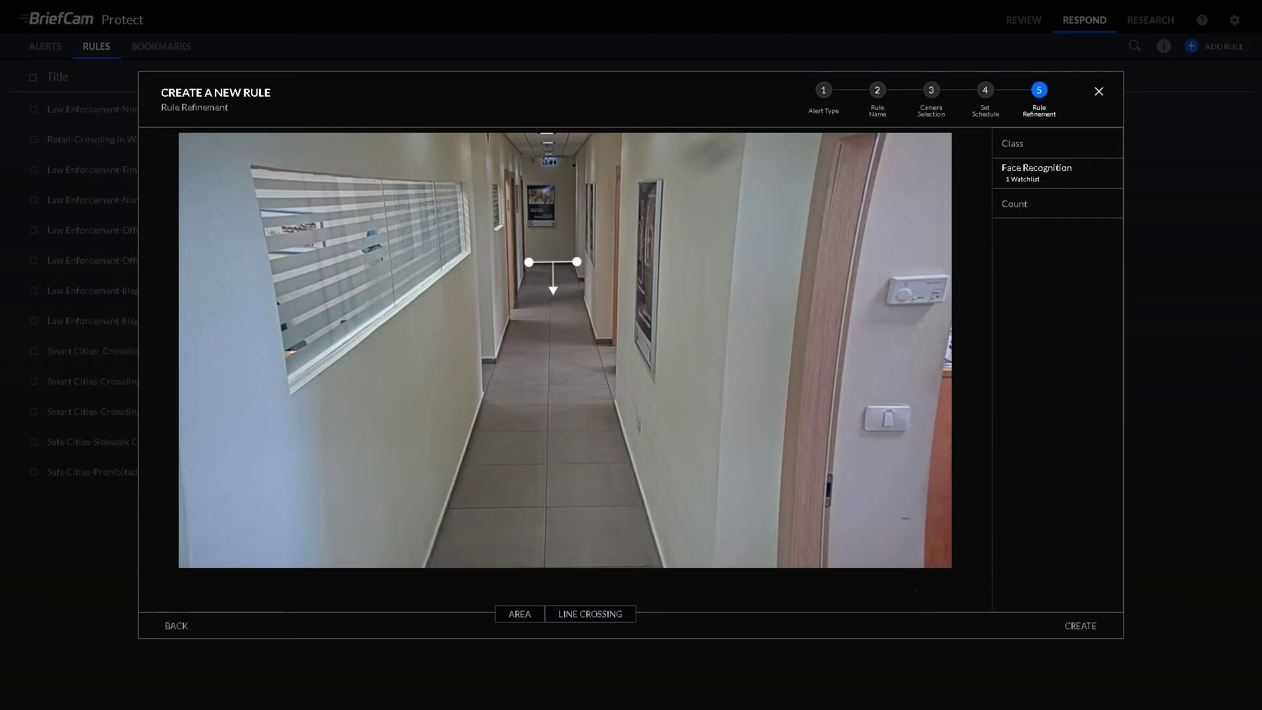
- Create the Real time Corridor rule, then review the 59 alerts on the Alerts page
{"action": "left_click", "coordinate": [1083, 626]}
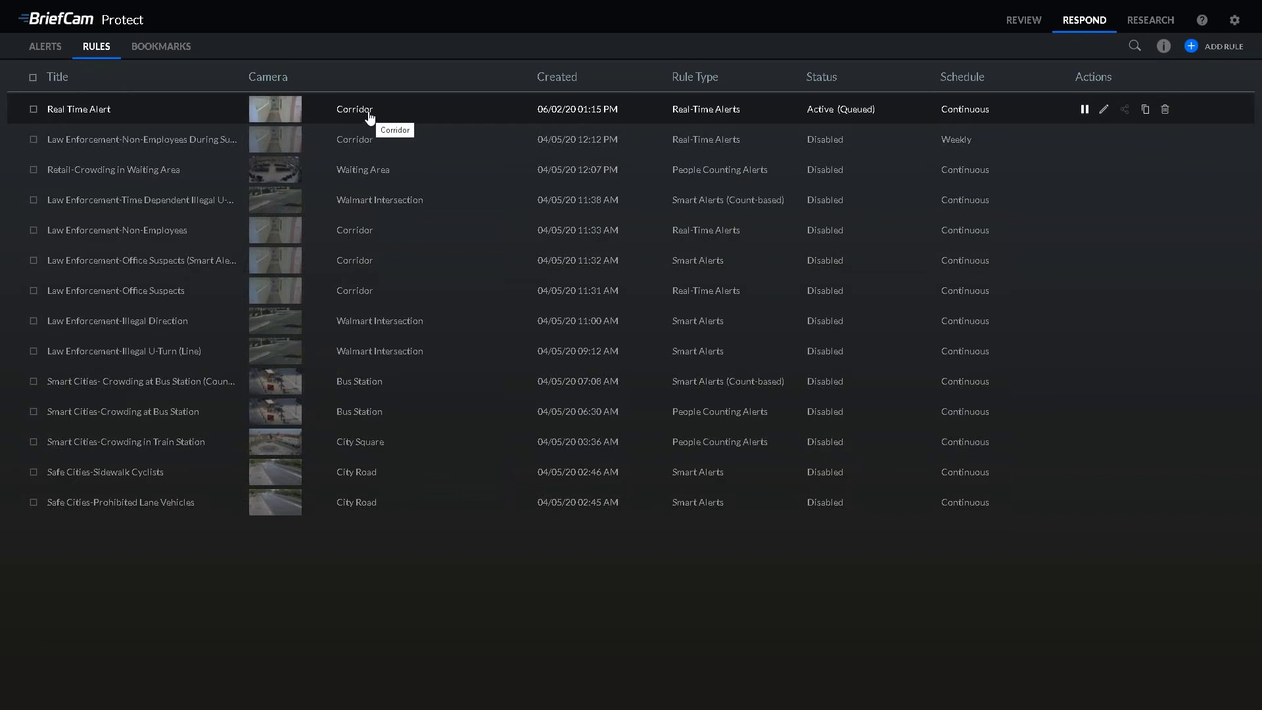
{"action": "left_click", "coordinate": [34, 47]}
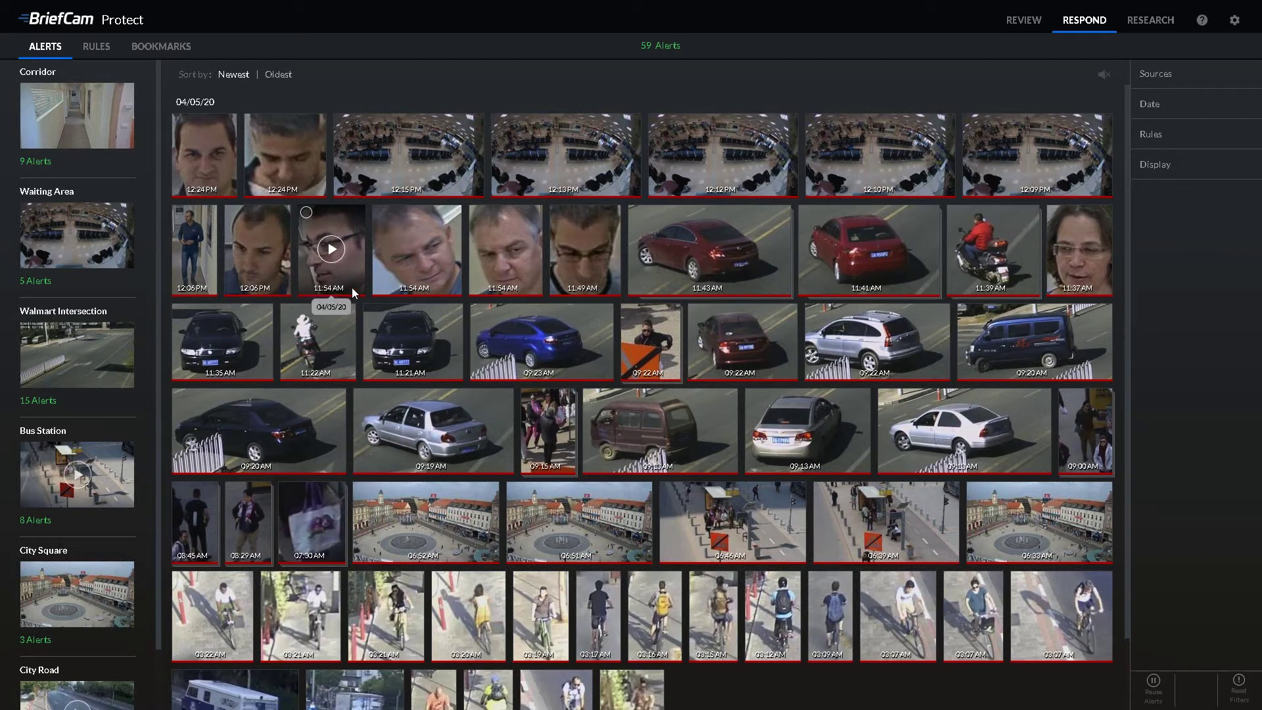
- Return to the Rules list and begin a new Smart Alerts rule
{"action": "left_click", "coordinate": [96, 46]}
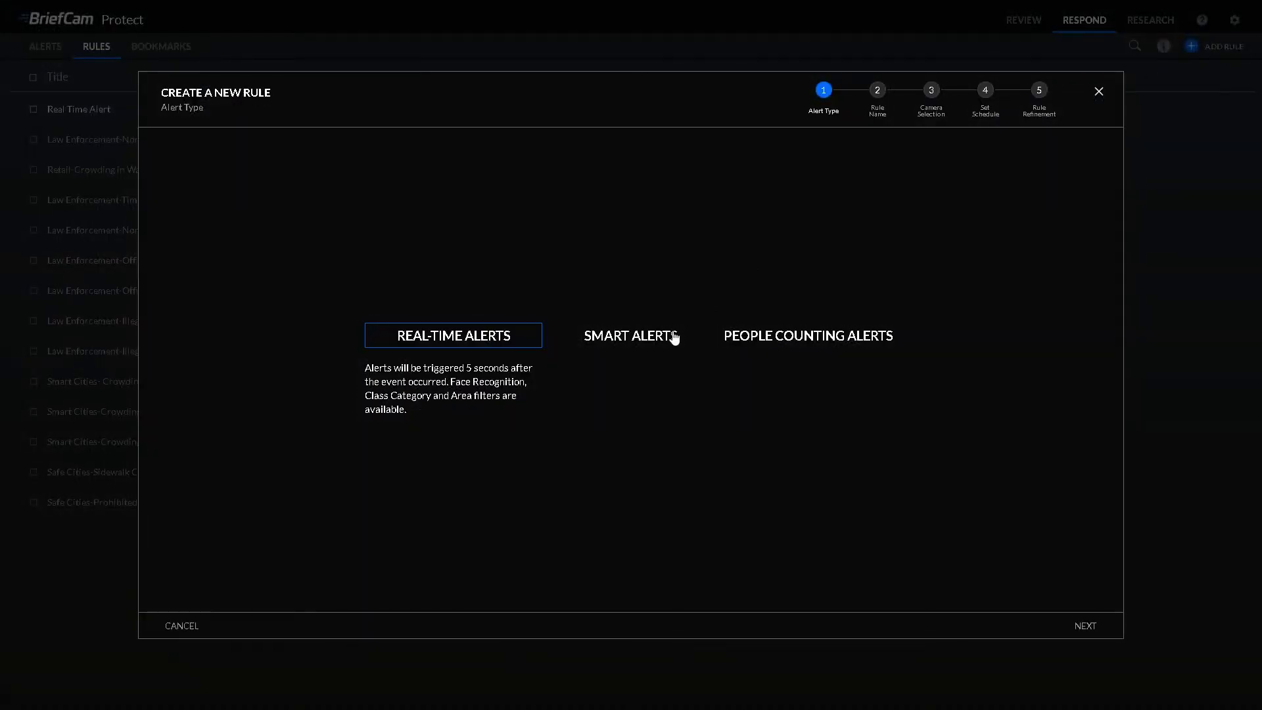
{"action": "left_click", "coordinate": [663, 337]}
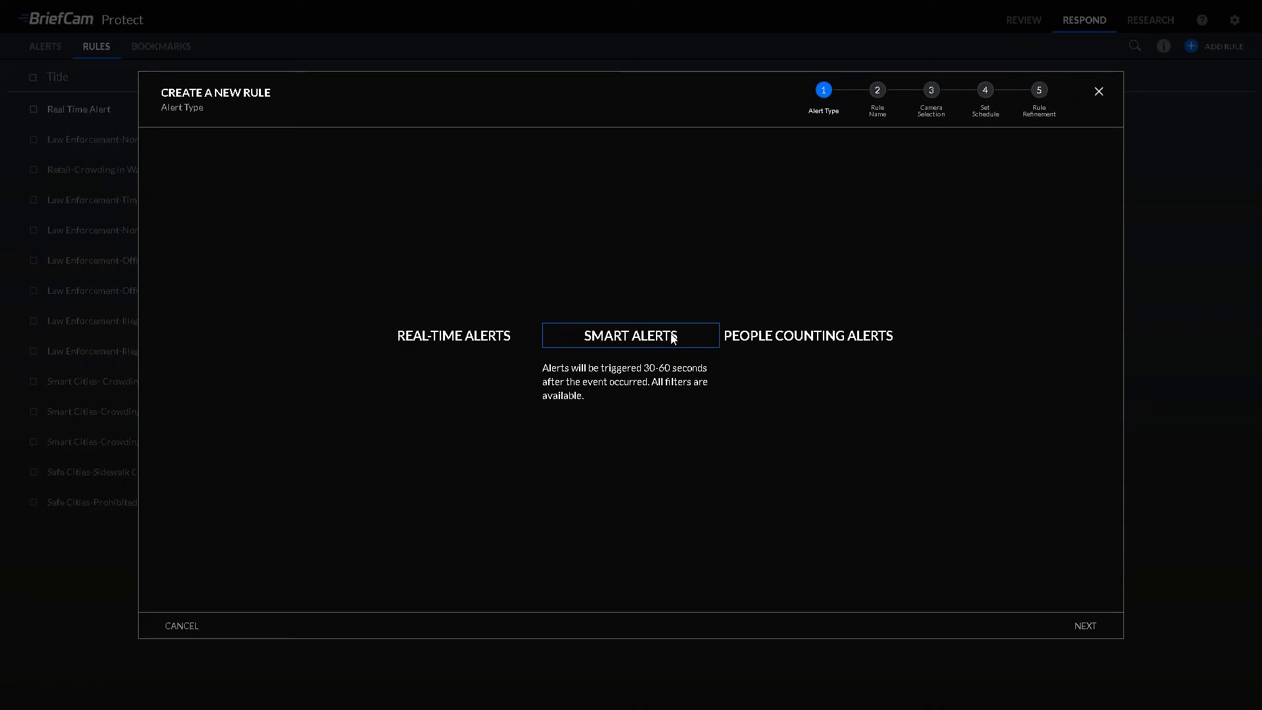
{"action": "left_click", "coordinate": [1084, 627]}
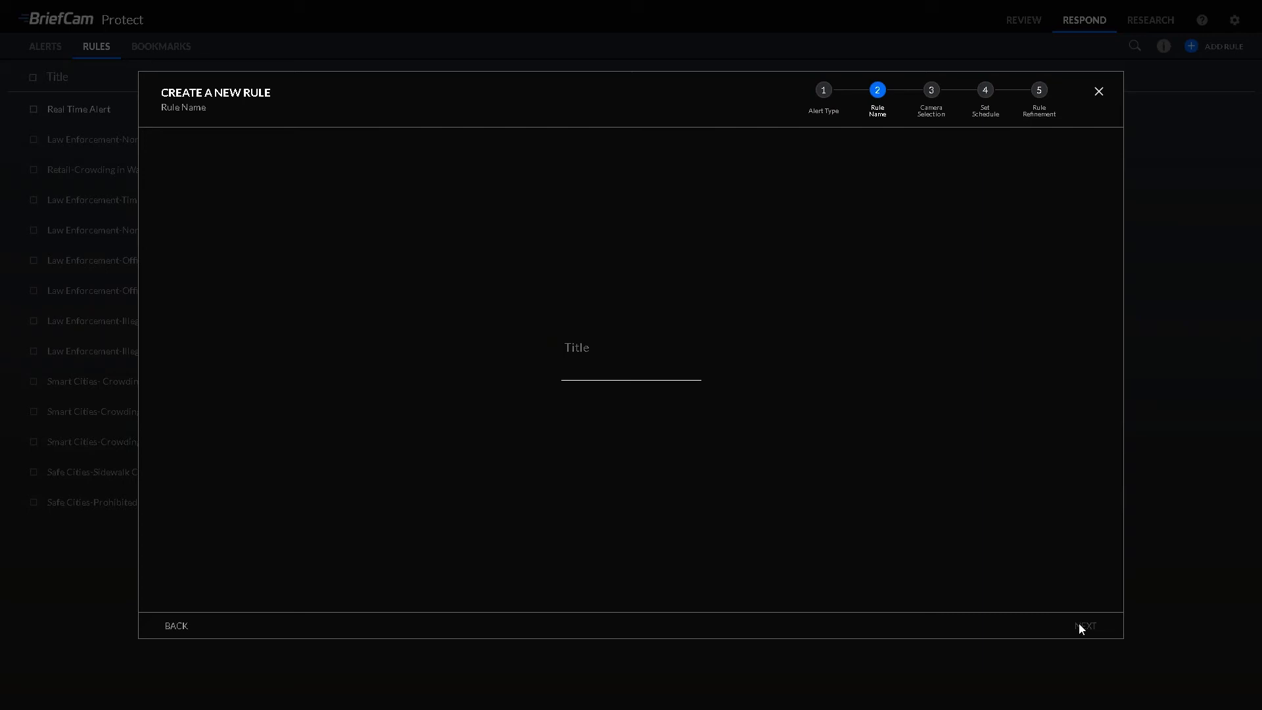
- Title the rule 'Smart Alert', select the Walmart Intersection camera, and keep a Continuous schedule
{"action": "type", "text": "Smart Alert"}
{"action": "left_click", "coordinate": [1085, 625]}
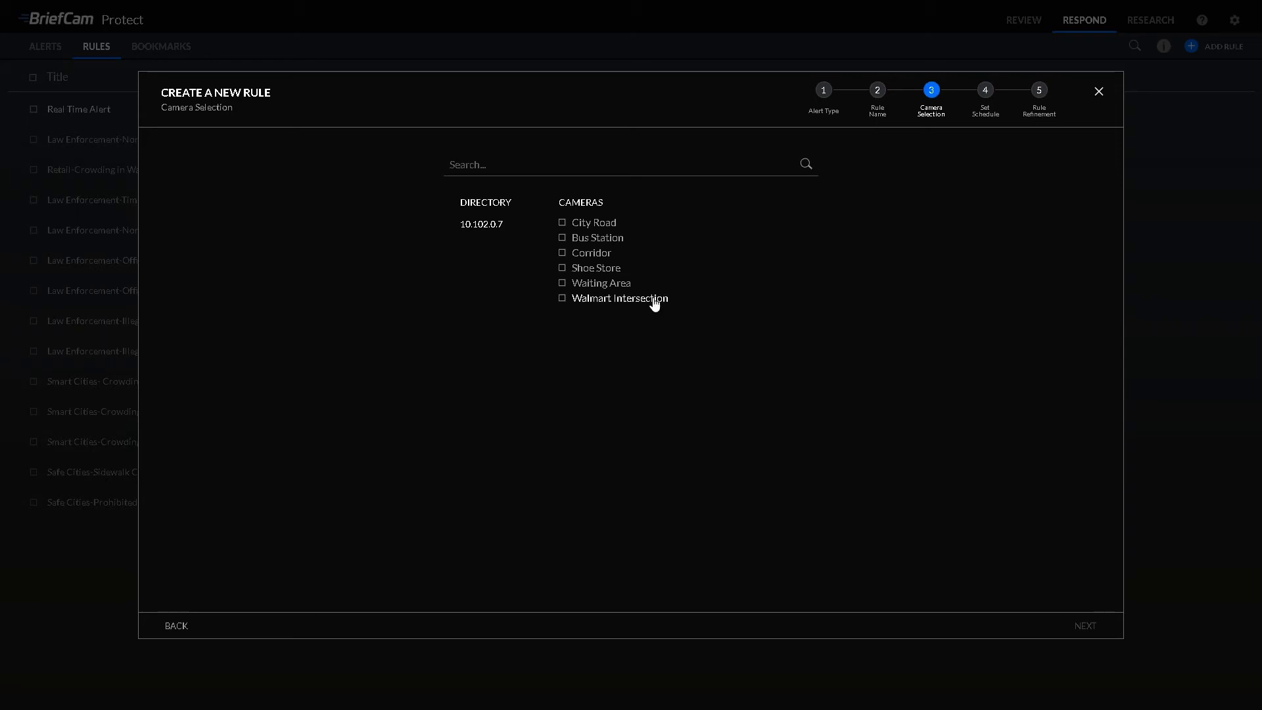
{"action": "left_click", "coordinate": [607, 300]}
{"action": "left_click", "coordinate": [1082, 629]}
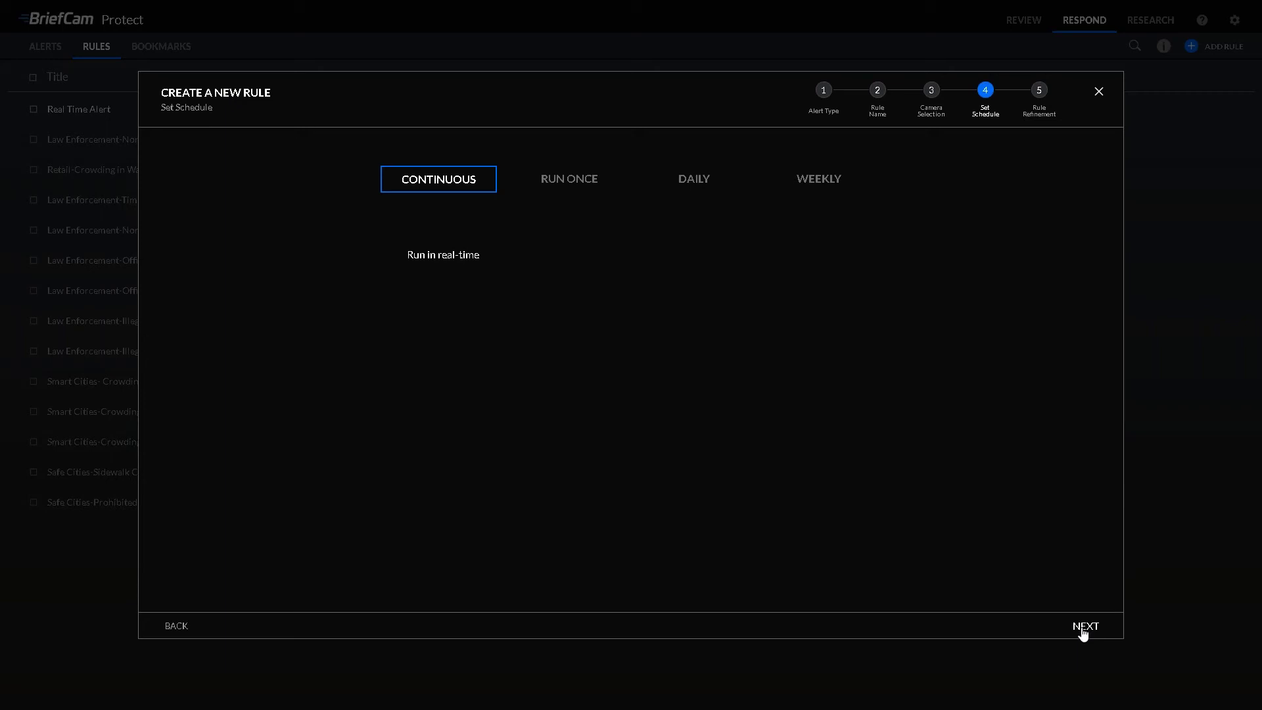
{"action": "left_click", "coordinate": [1083, 628]}
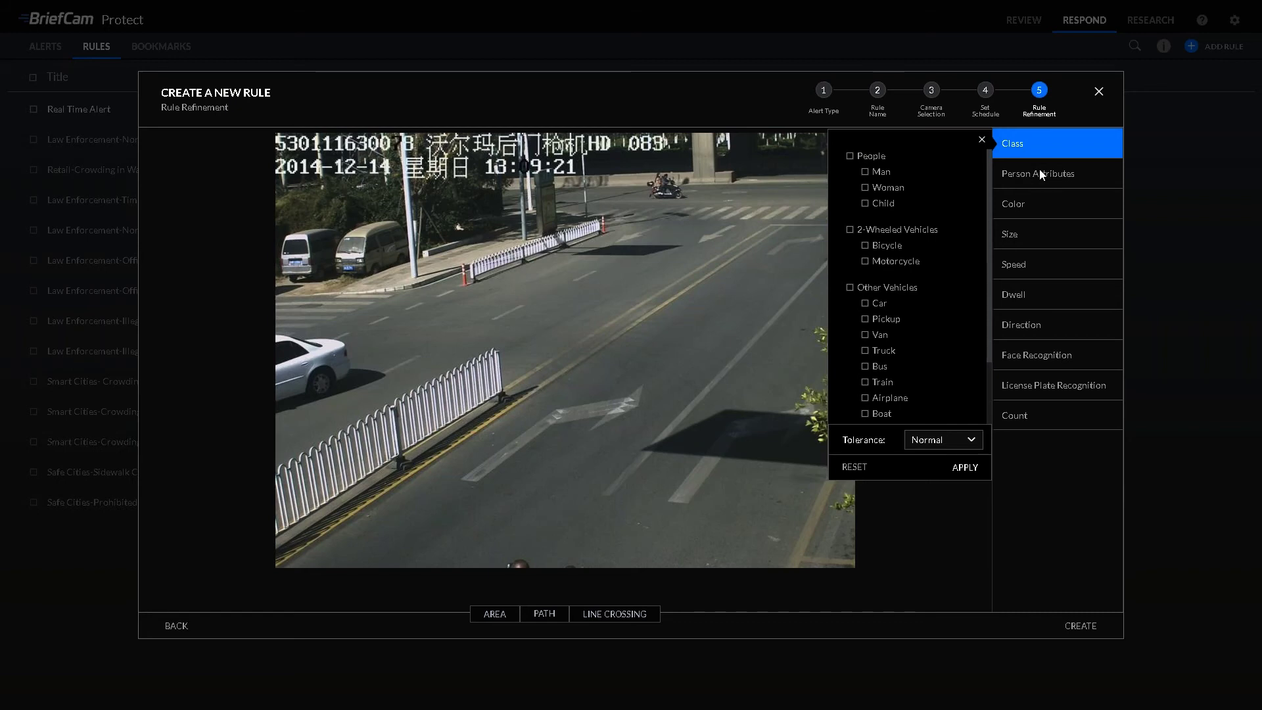
- Draw two left-curving vehicle paths across the Walmart Intersection preview
{"action": "left_click", "coordinate": [640, 513]}
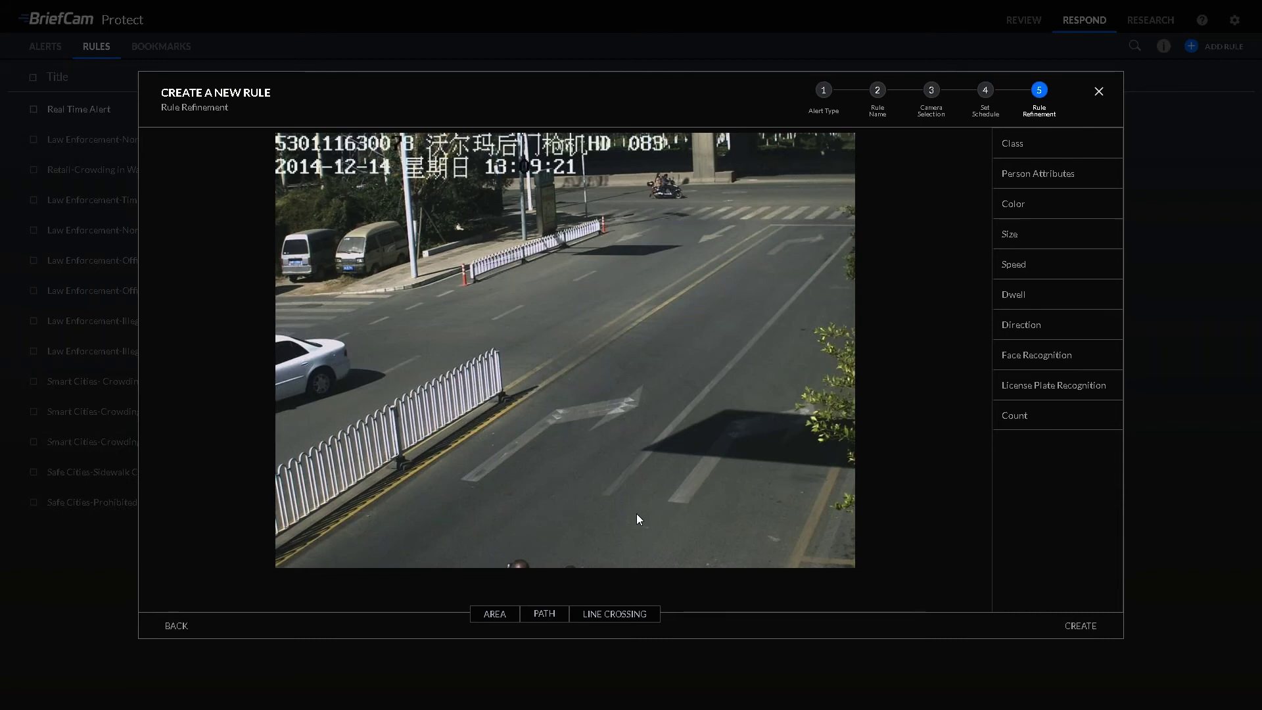
{"action": "left_click", "coordinate": [547, 615]}
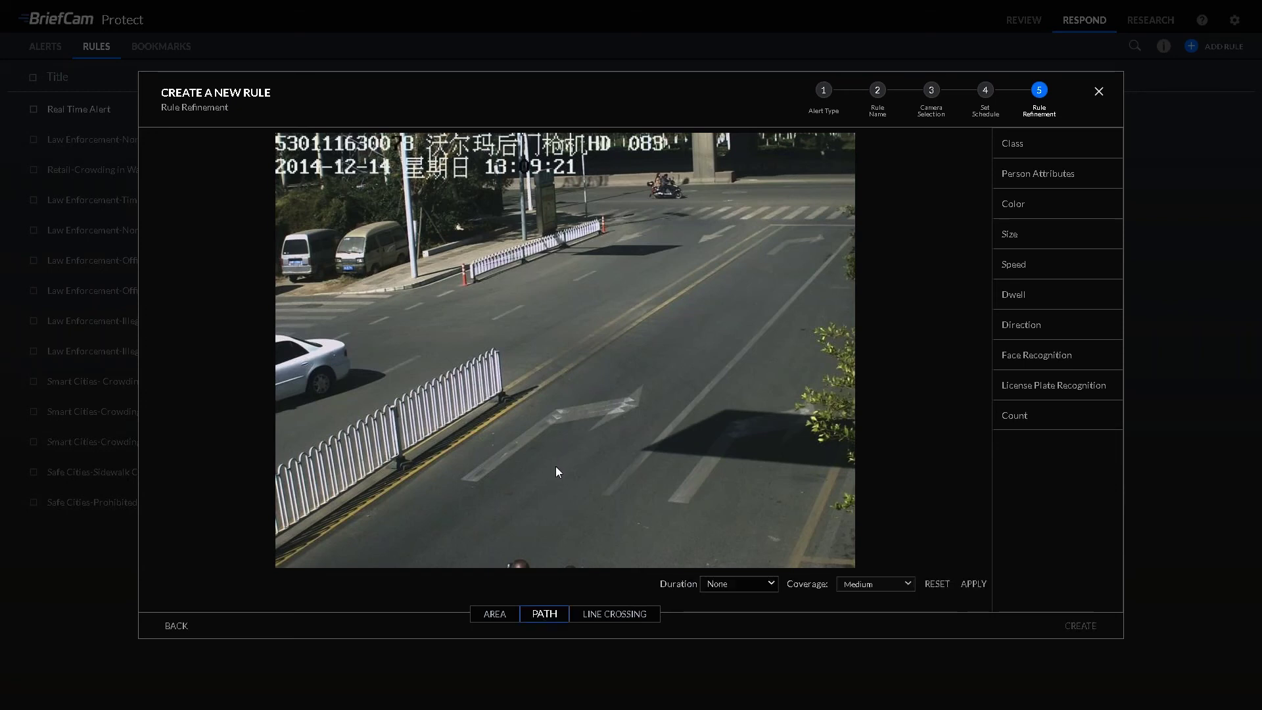
{"action": "left_click_drag", "start_coordinate": [549, 482], "coordinate": [597, 441]}
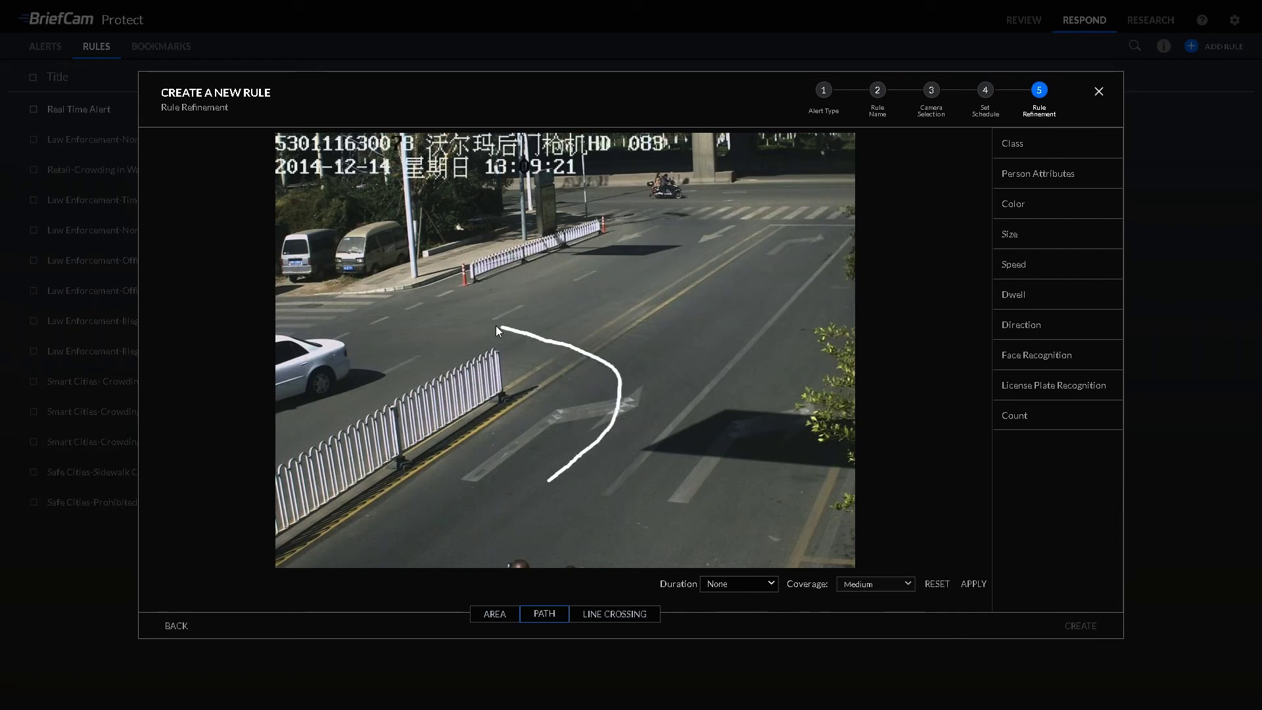
{"action": "left_click_drag", "start_coordinate": [485, 324], "coordinate": [485, 324]}
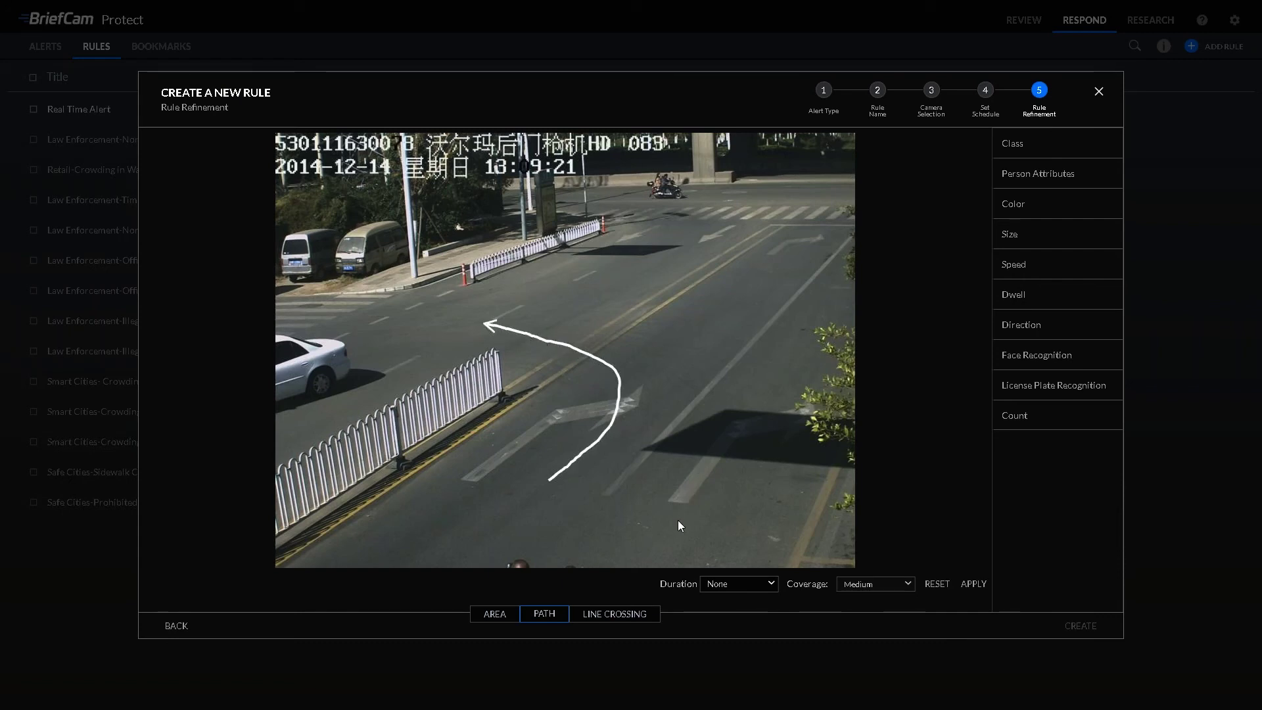
{"action": "left_click_drag", "start_coordinate": [690, 515], "coordinate": [725, 451]}
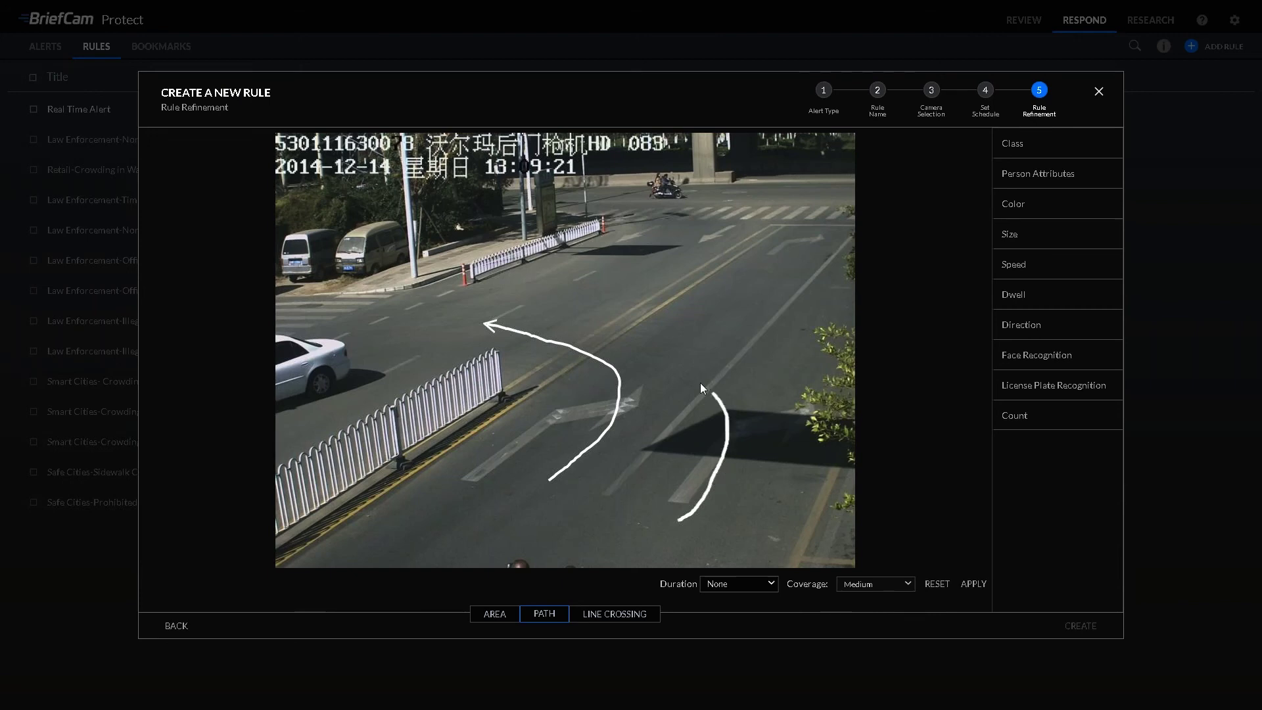
{"action": "mouse_move", "coordinate": [700, 382]}
{"action": "left_mouse_down"}
{"action": "mouse_move", "coordinate": [610, 336]}
{"action": "mouse_move", "coordinate": [530, 317]}
{"action": "left_mouse_up"}
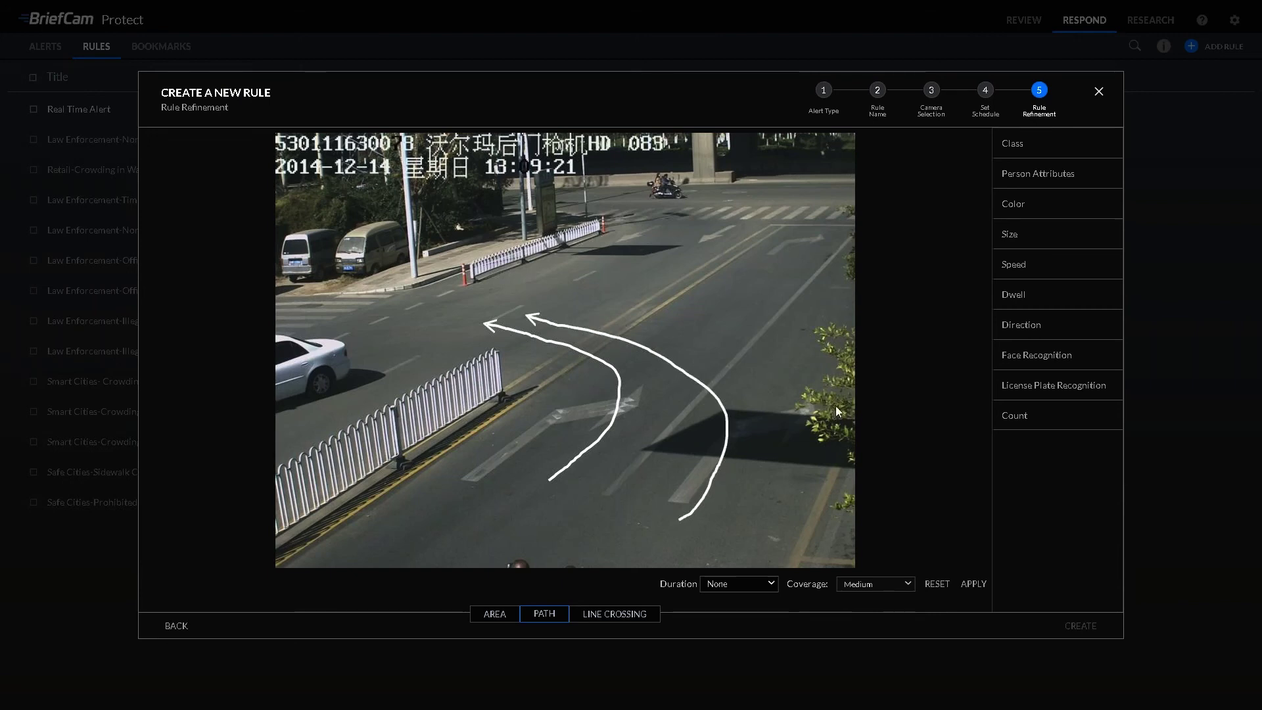
- Restrict classes to 2-Wheeled and Other Vehicles, apply the paths, and create the rule
{"action": "left_click", "coordinate": [1014, 146]}
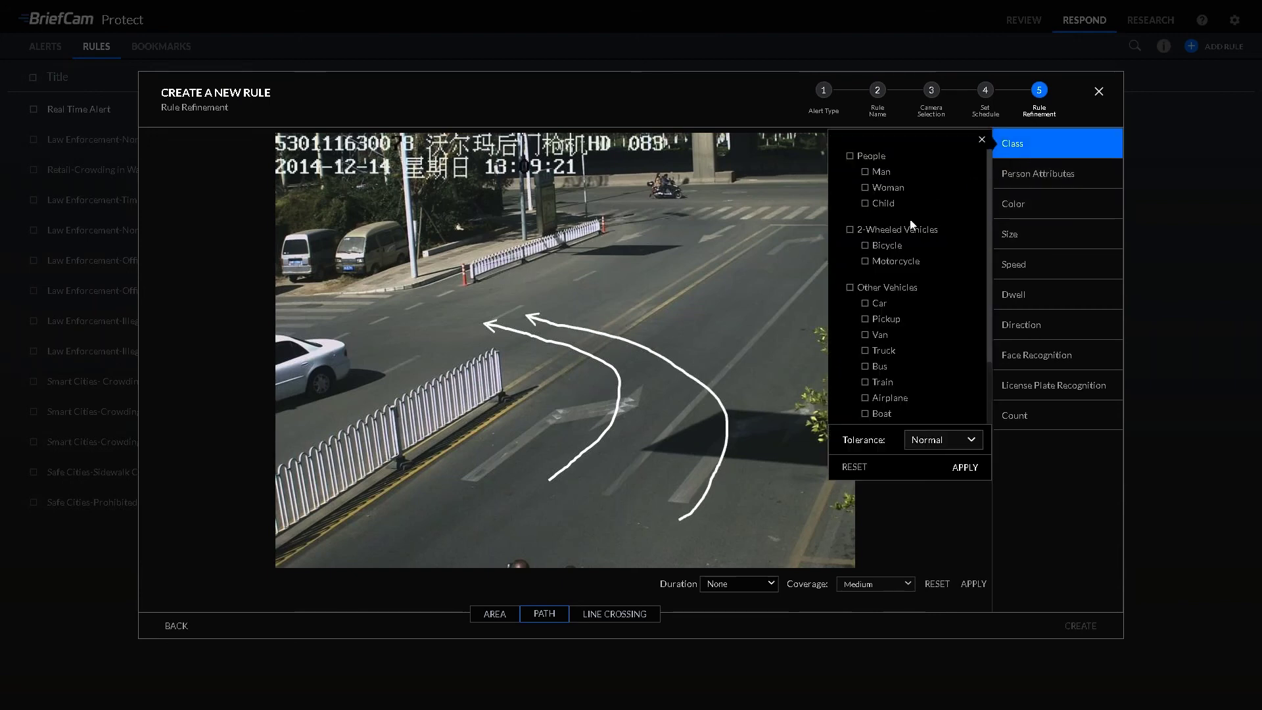
{"action": "left_click", "coordinate": [895, 230]}
{"action": "left_click", "coordinate": [886, 287]}
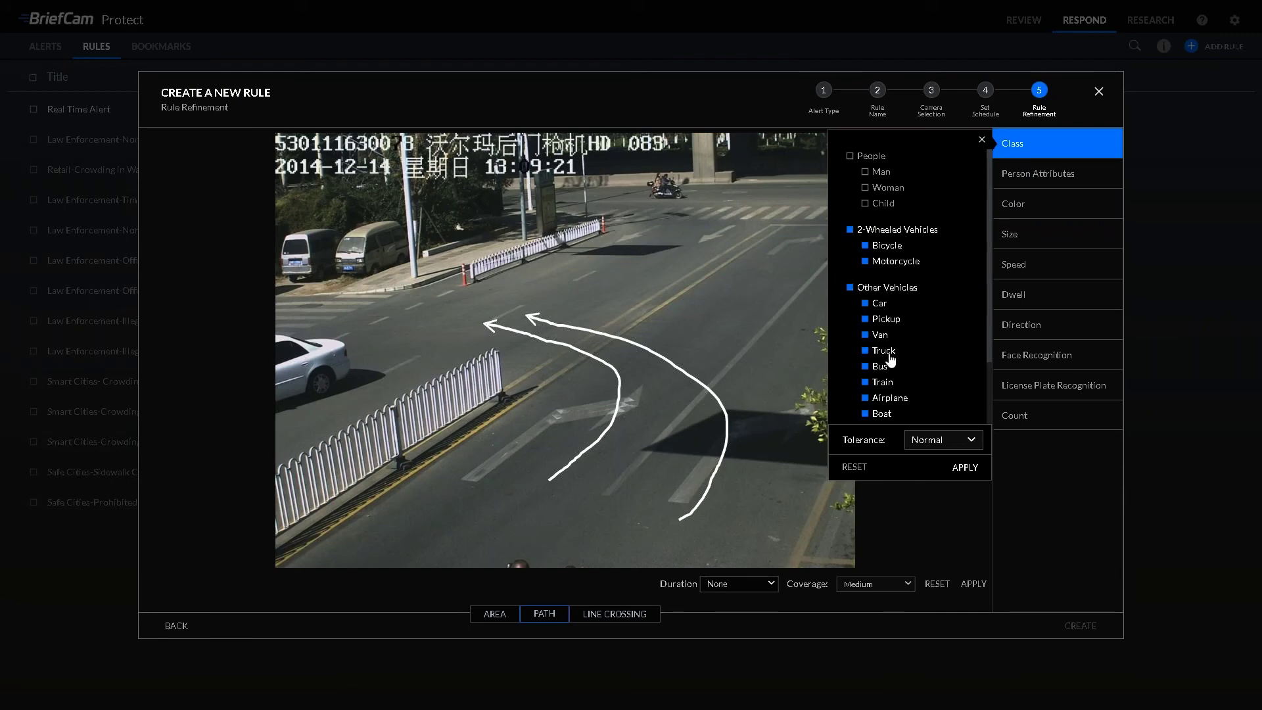
{"action": "left_click", "coordinate": [965, 468]}
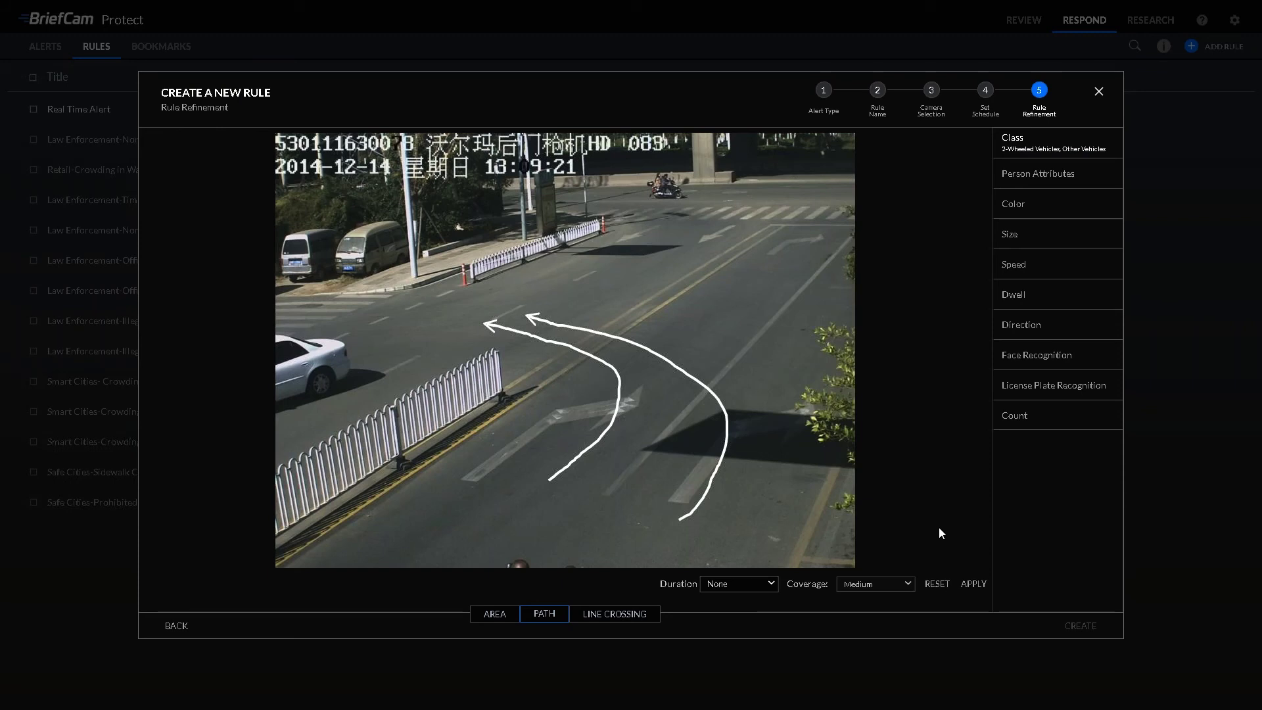
{"action": "left_click", "coordinate": [972, 584]}
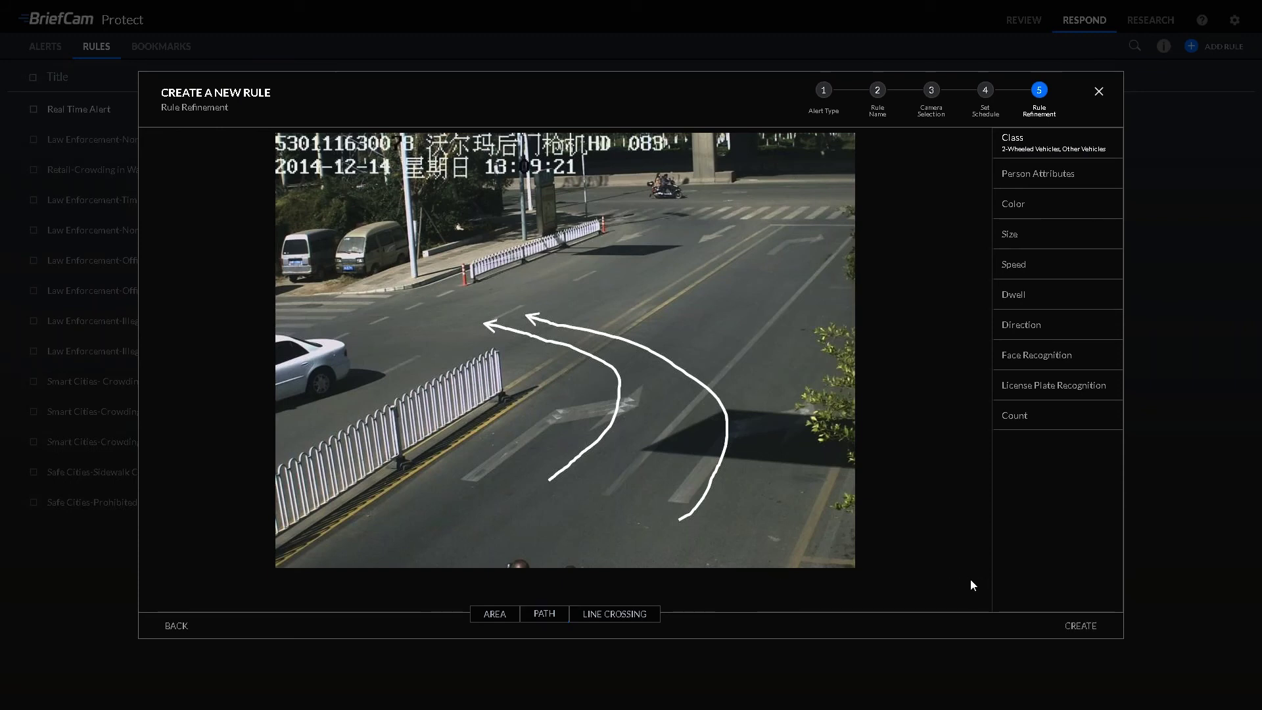
{"action": "left_click", "coordinate": [1082, 626]}
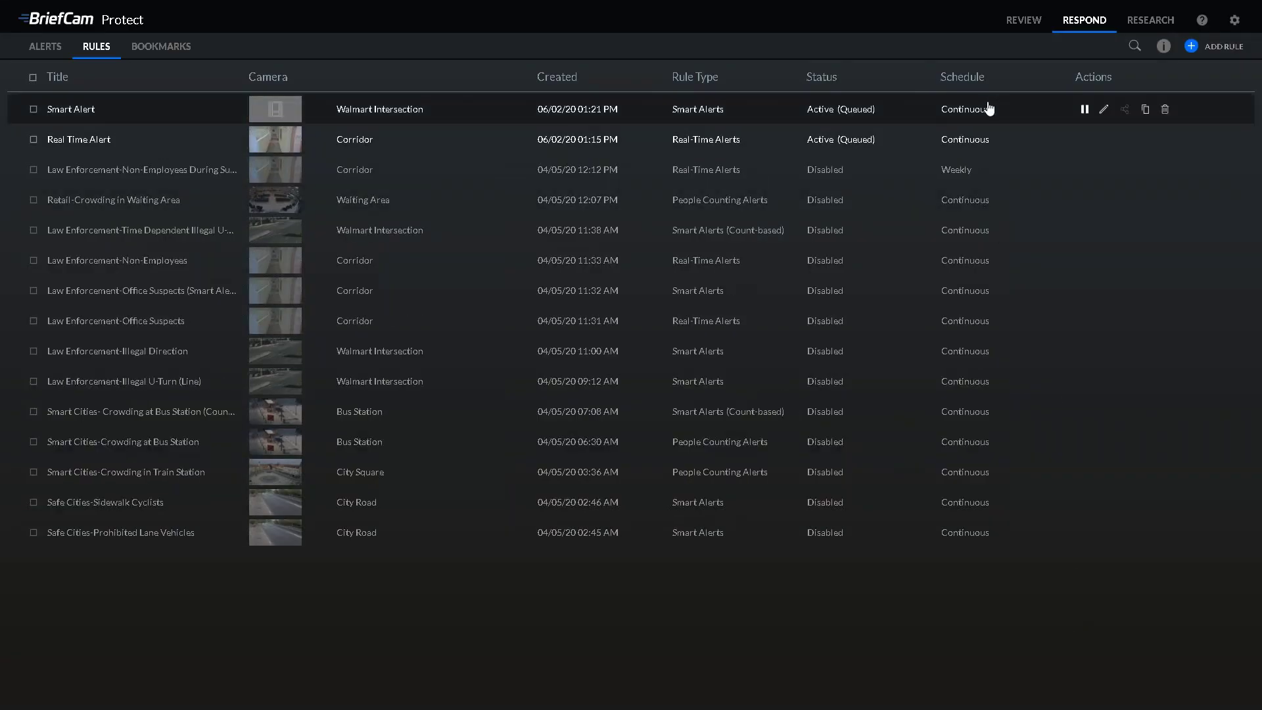
- Start another new rule and choose the People Counting Alerts type
{"action": "left_click", "coordinate": [1201, 48]}
{"action": "left_click", "coordinate": [817, 336]}
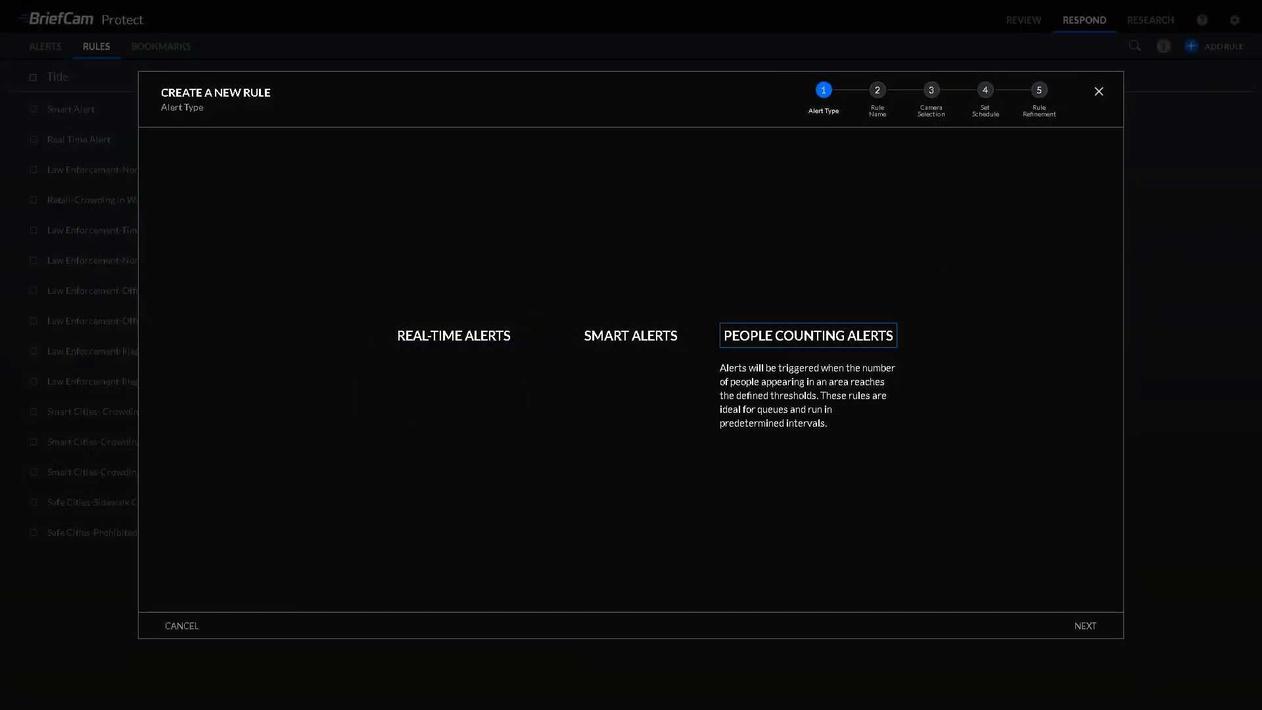